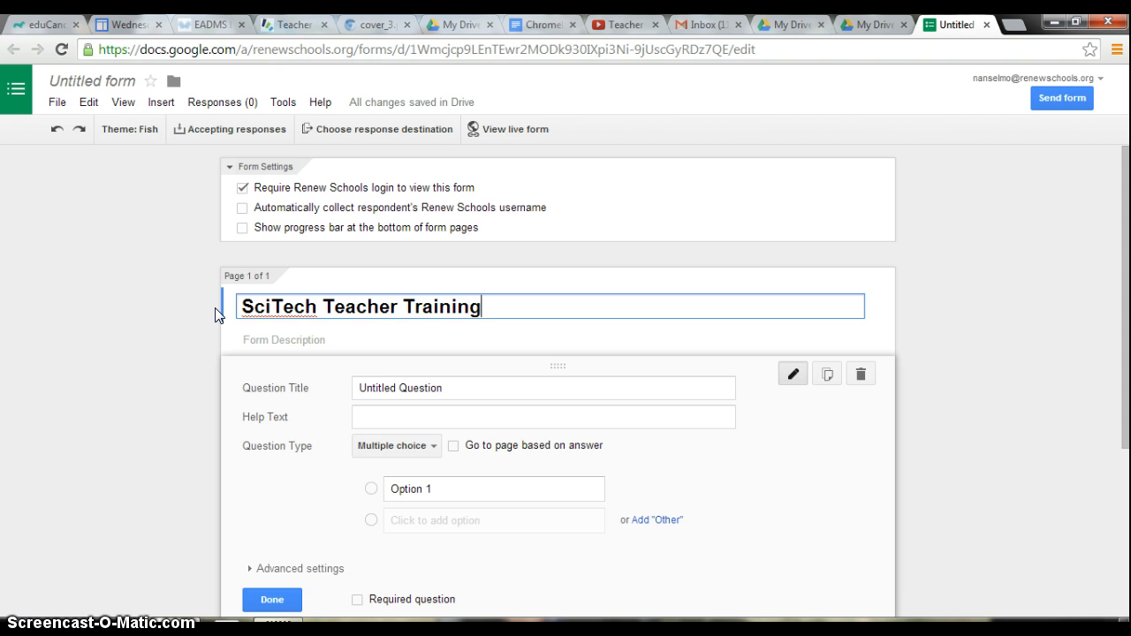
Title the first question "Explain why blended learning is important".
click(239, 305)
click(434, 390)
drag(451, 390, 355, 387)
key(BackSpace)
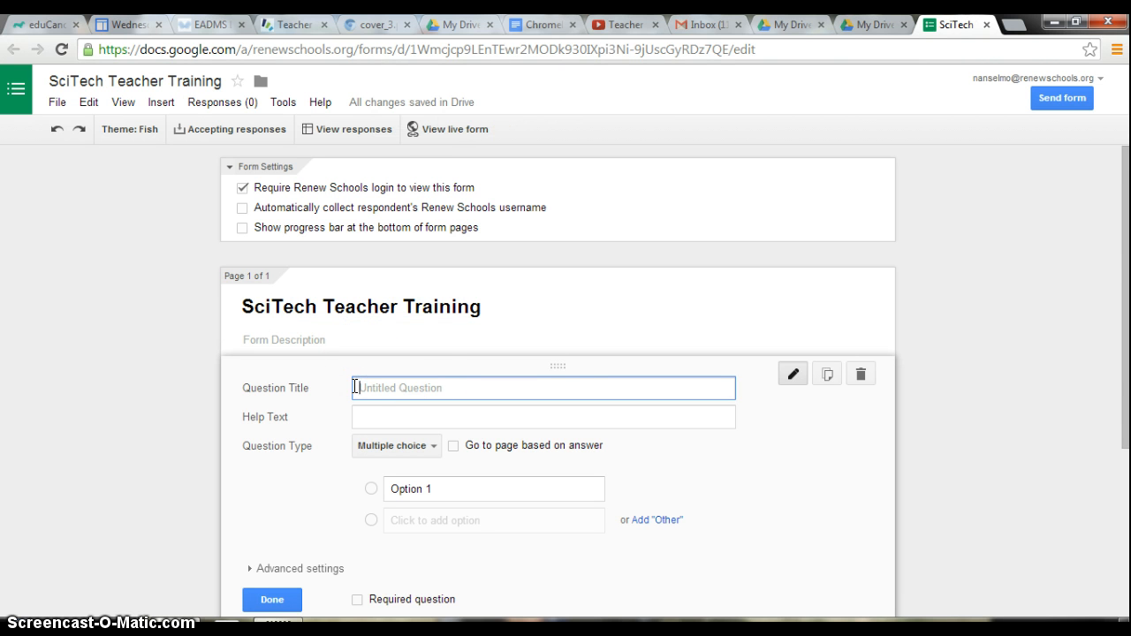
text(Explain why blended learning is imo)
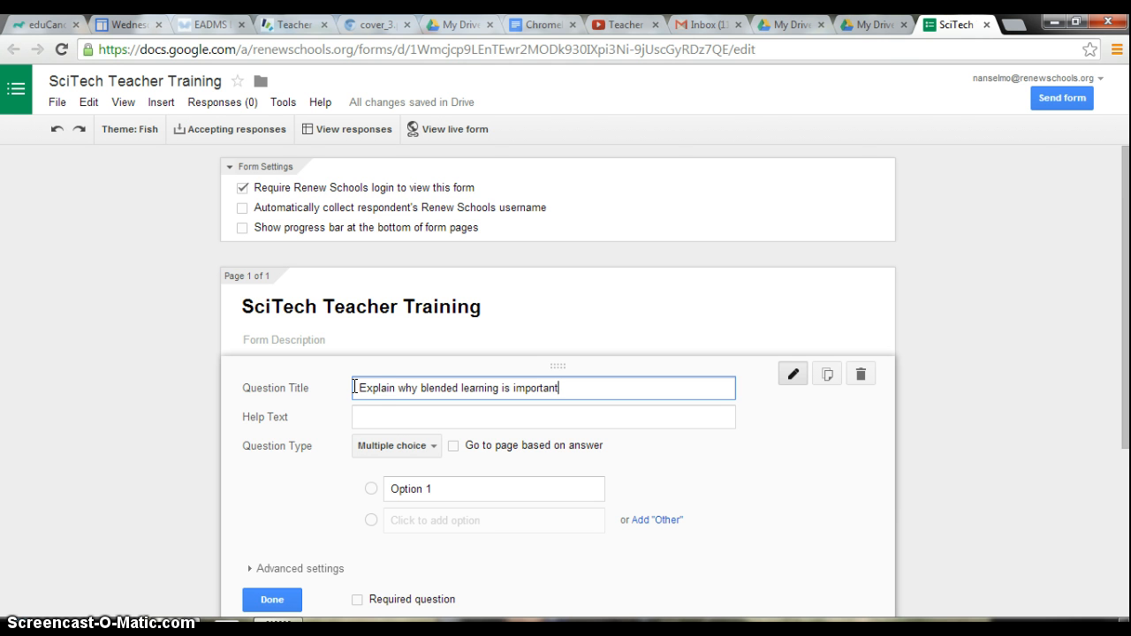
Add the help text "You need a full sentence." and end the question title with a period.
click(368, 417)
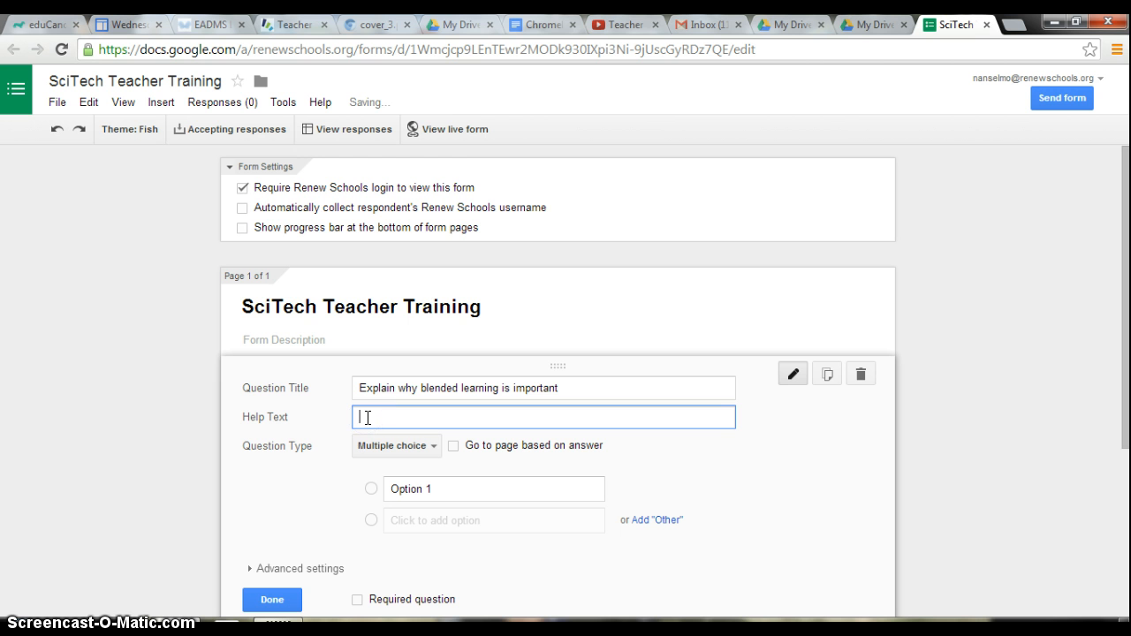
text(You)
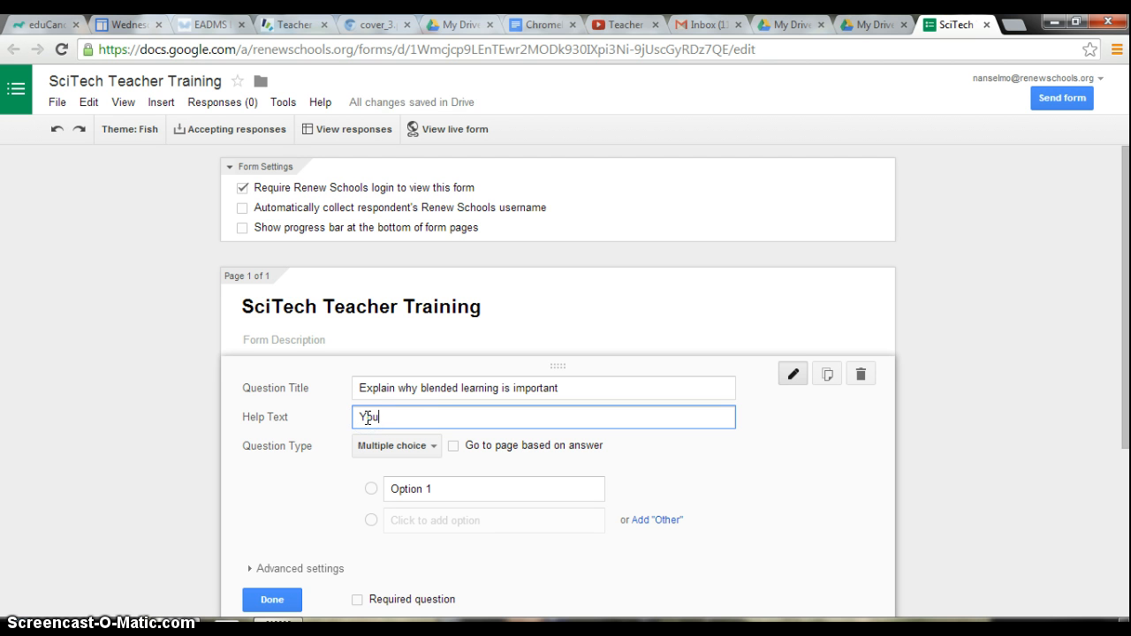
text( need a full sentence.)
click(571, 386)
text(.)
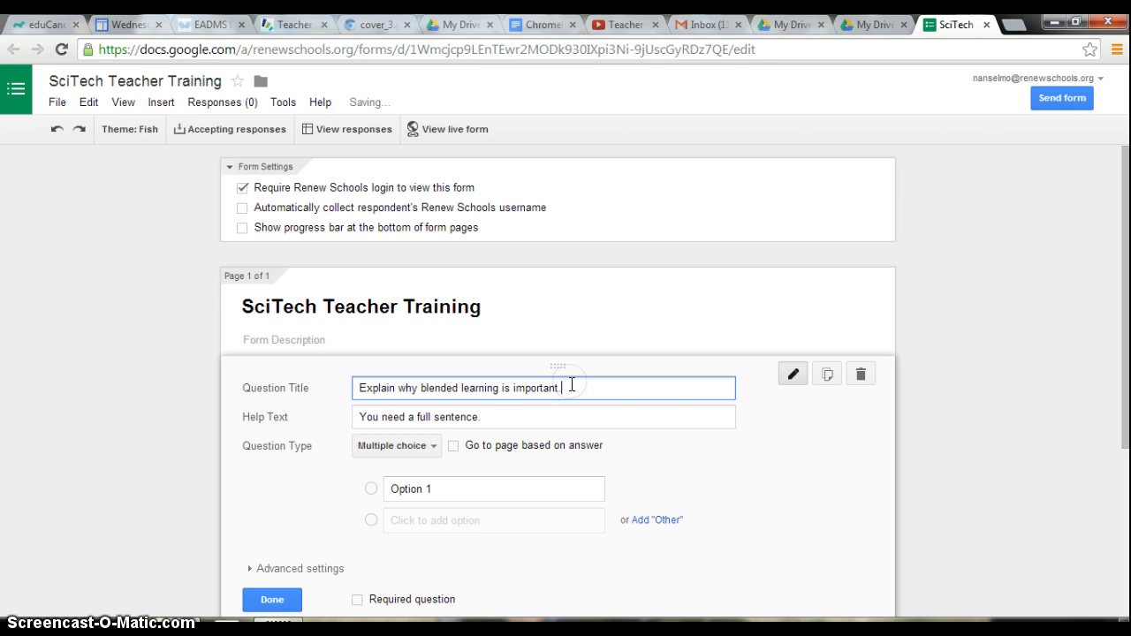
Change the question type to Paragraph text and turn on data validation in its advanced settings.
click(421, 449)
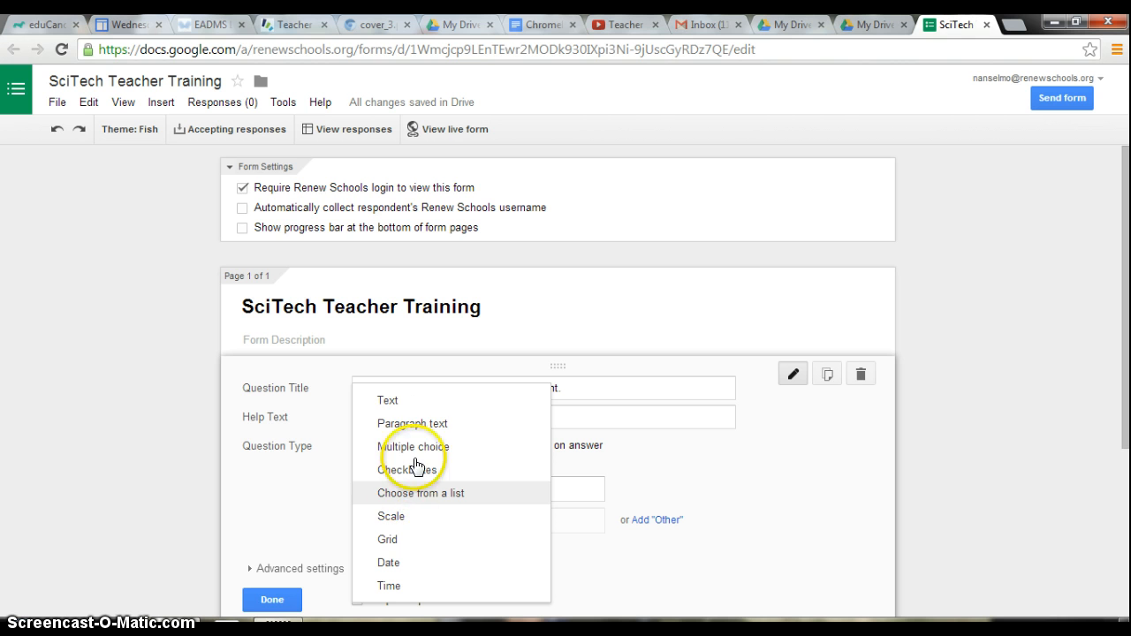
click(412, 424)
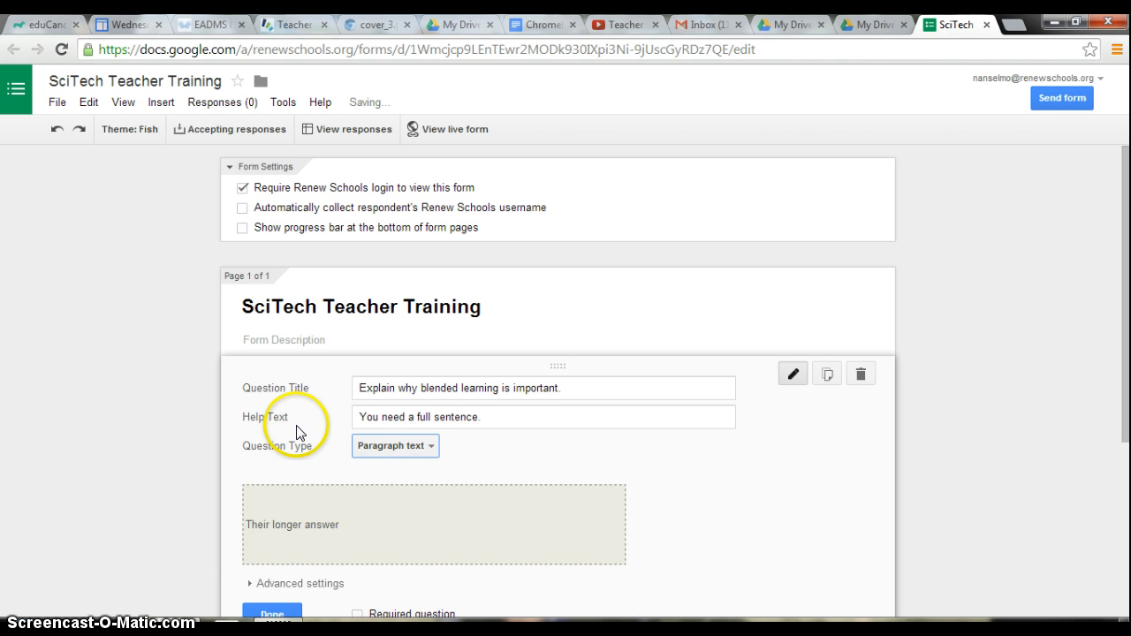
scroll(296, 428, down, 2)
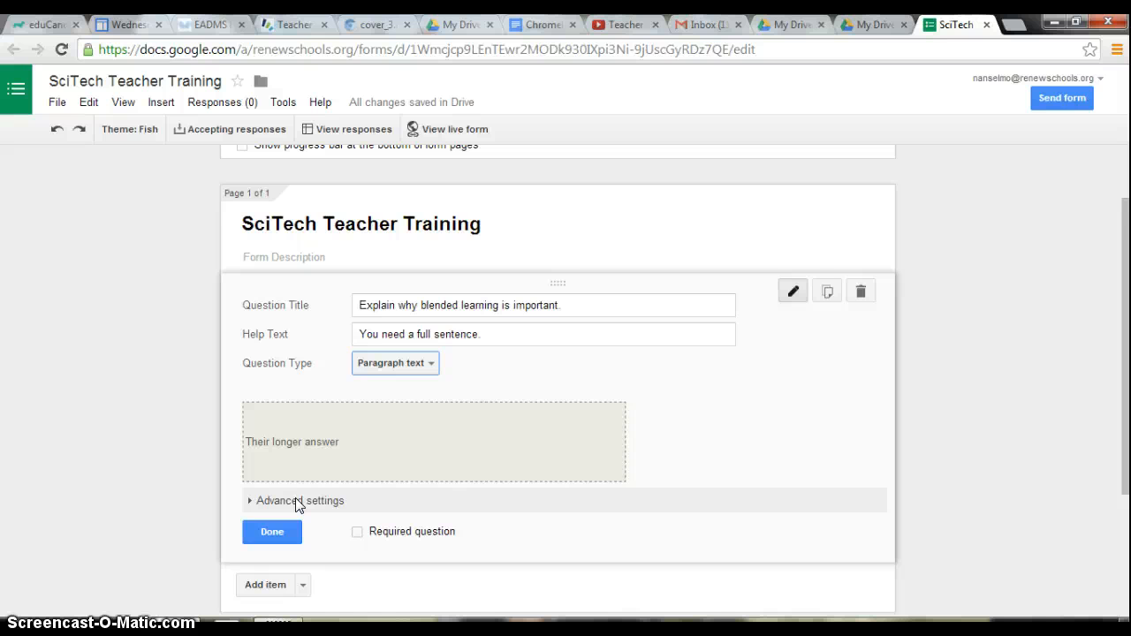
click(297, 501)
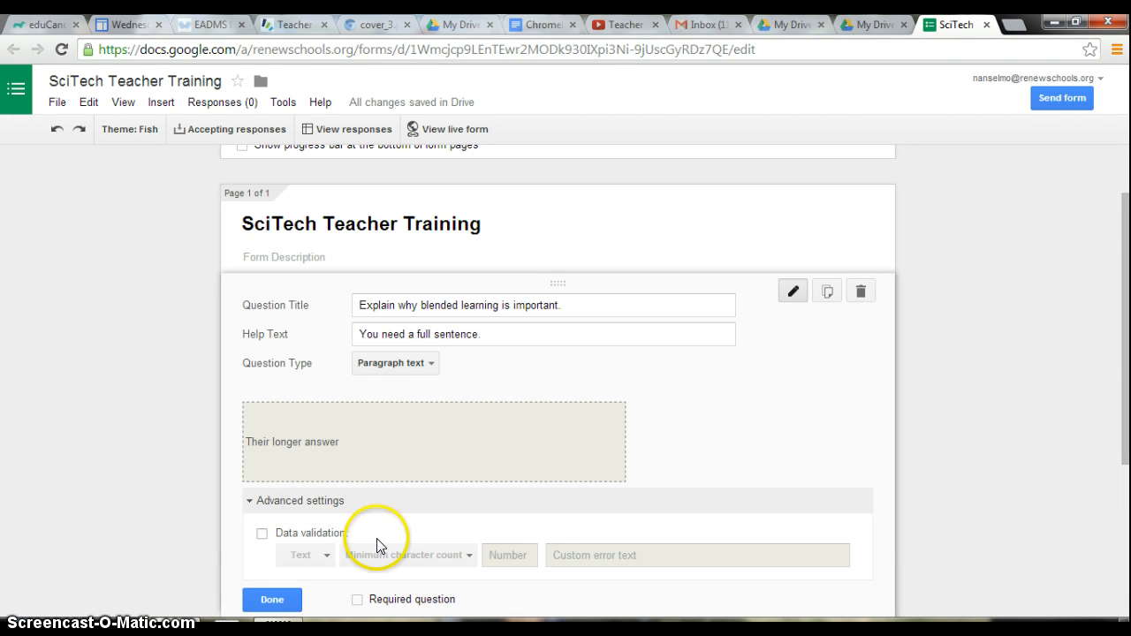
click(261, 534)
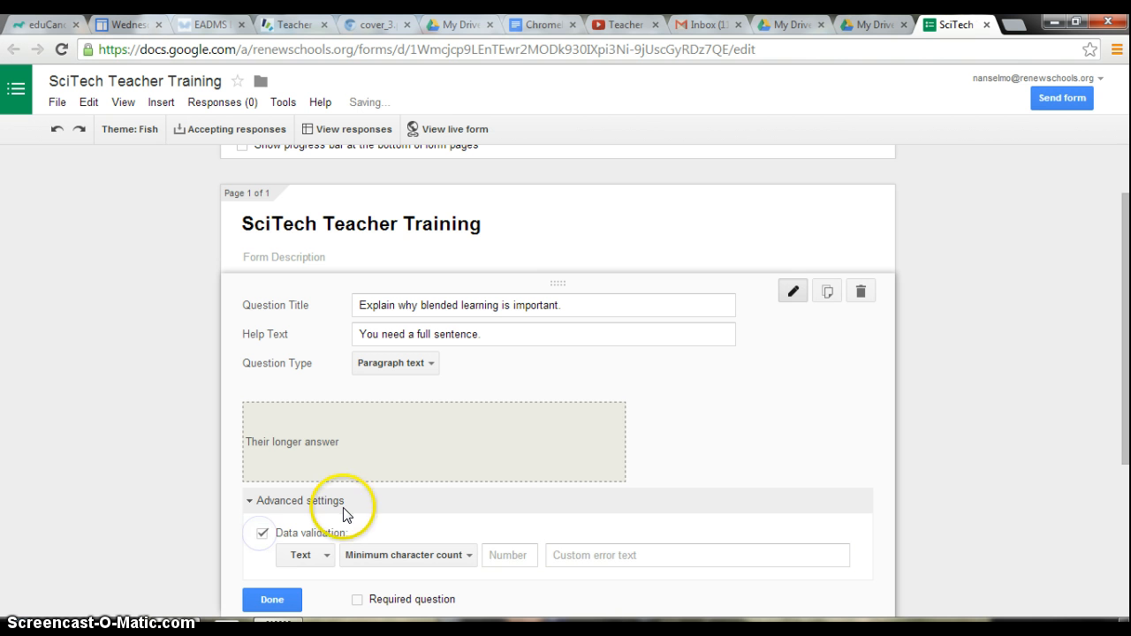
click(309, 555)
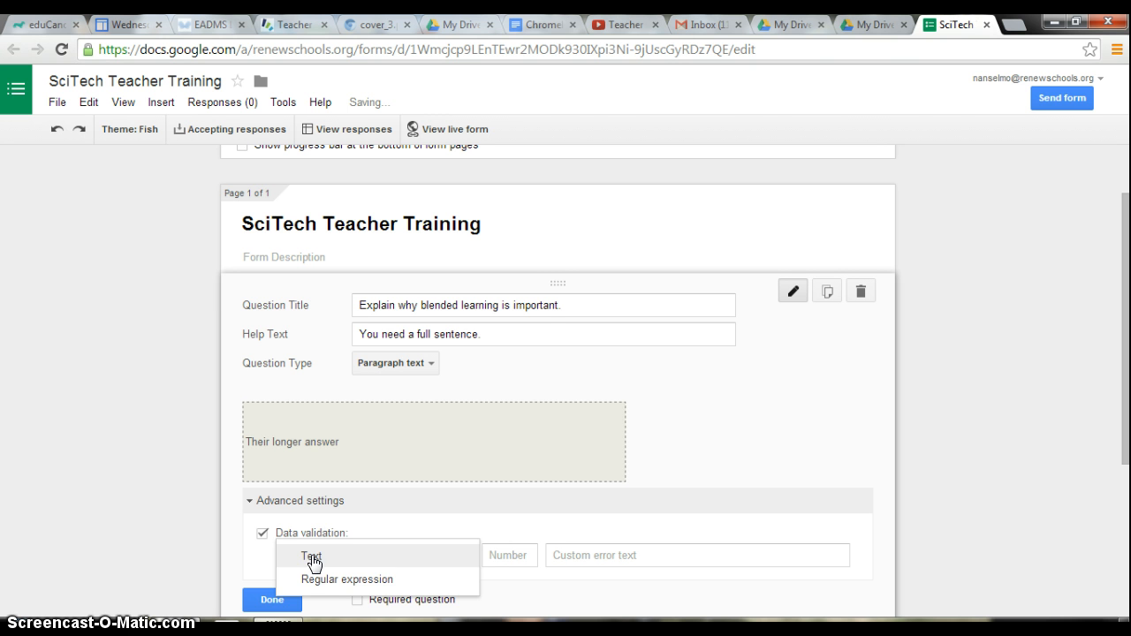
click(311, 559)
click(396, 369)
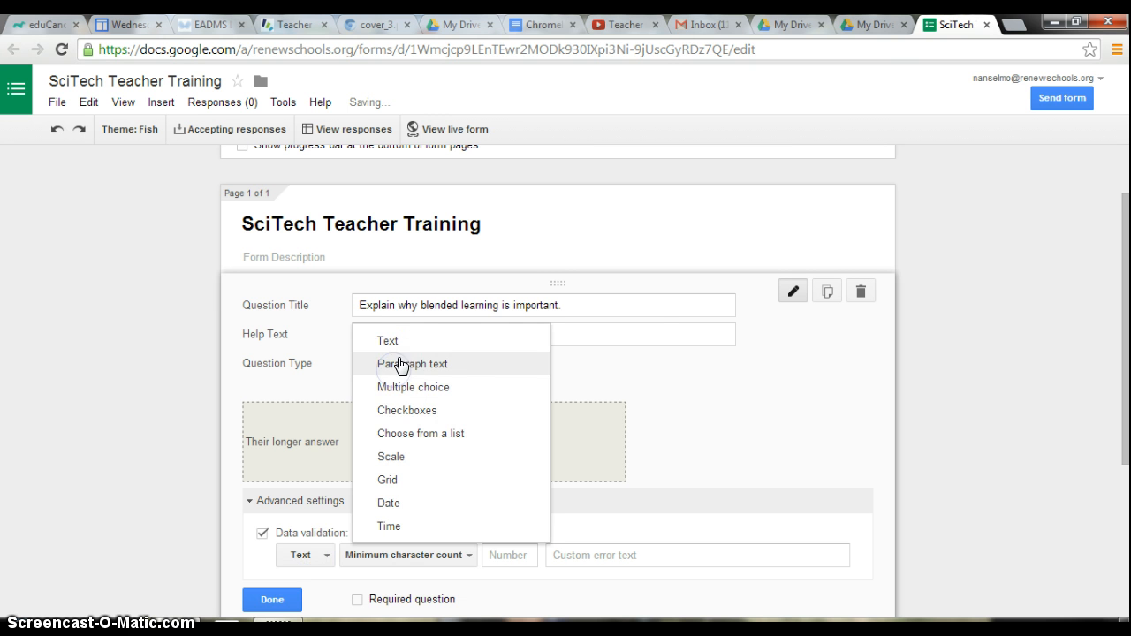
click(397, 340)
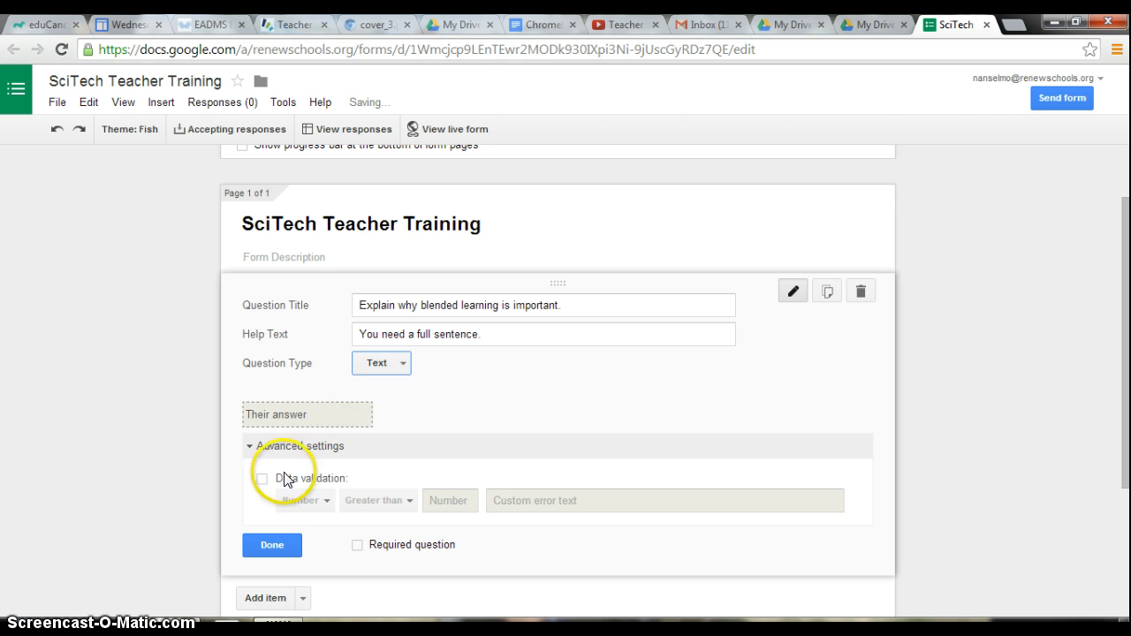
click(262, 479)
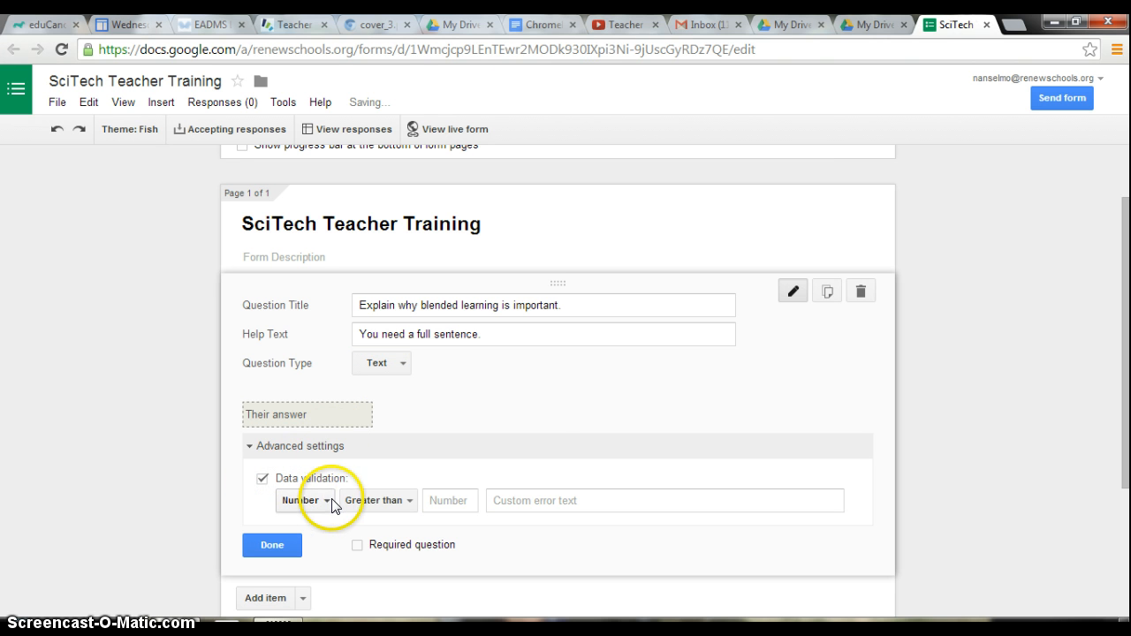
click(371, 501)
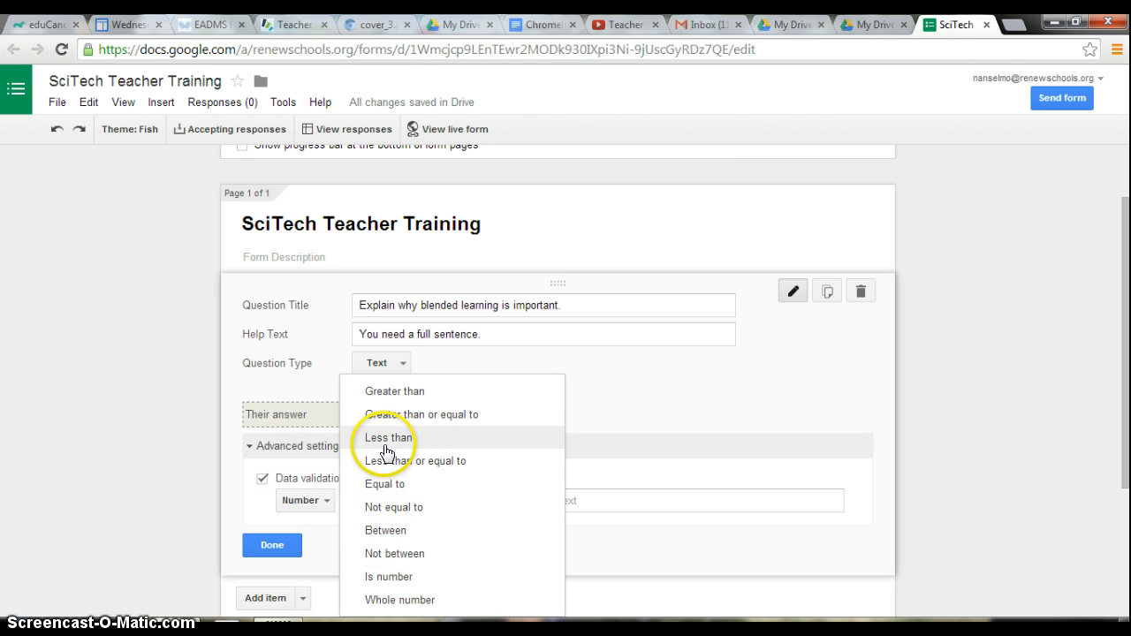
click(615, 524)
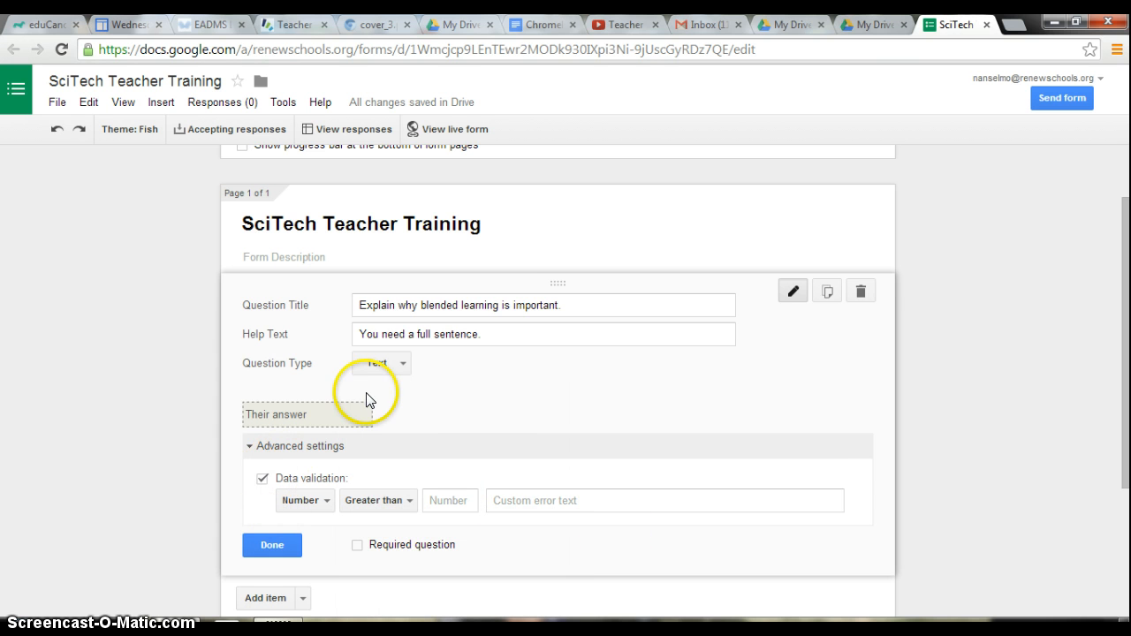
click(379, 362)
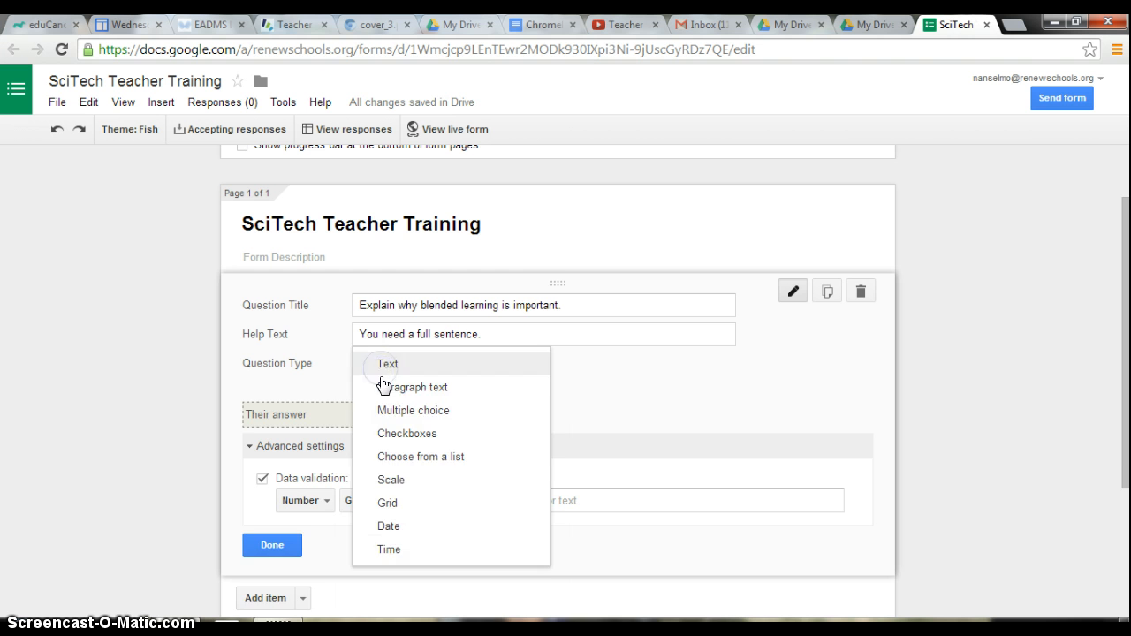
click(383, 386)
Set the data validation to a regular expression that contains "because".
click(262, 533)
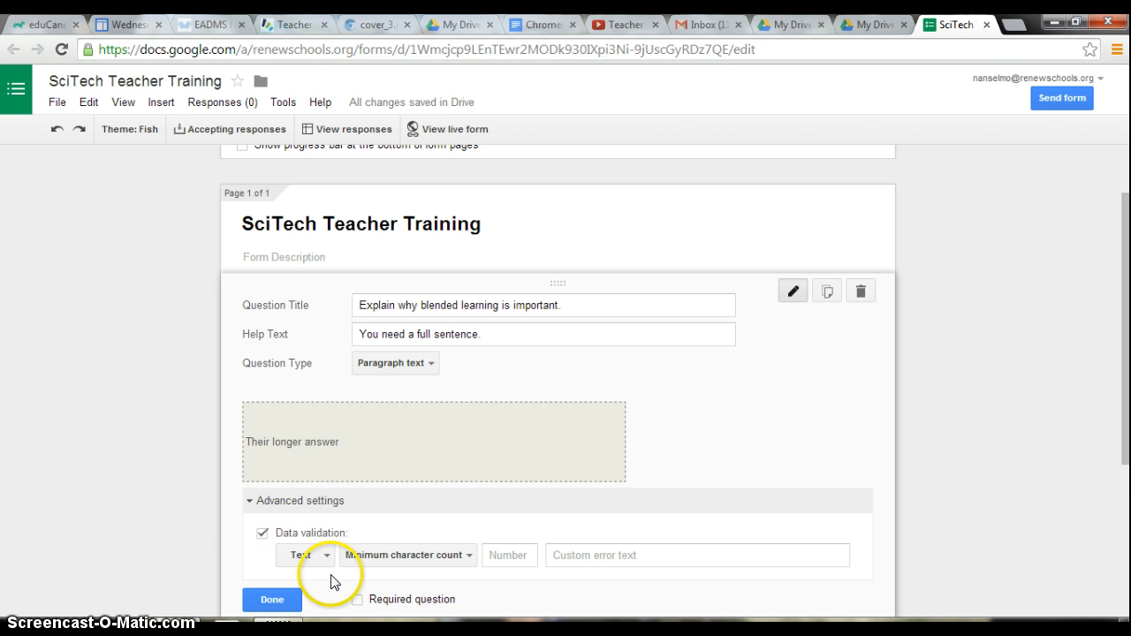
click(377, 562)
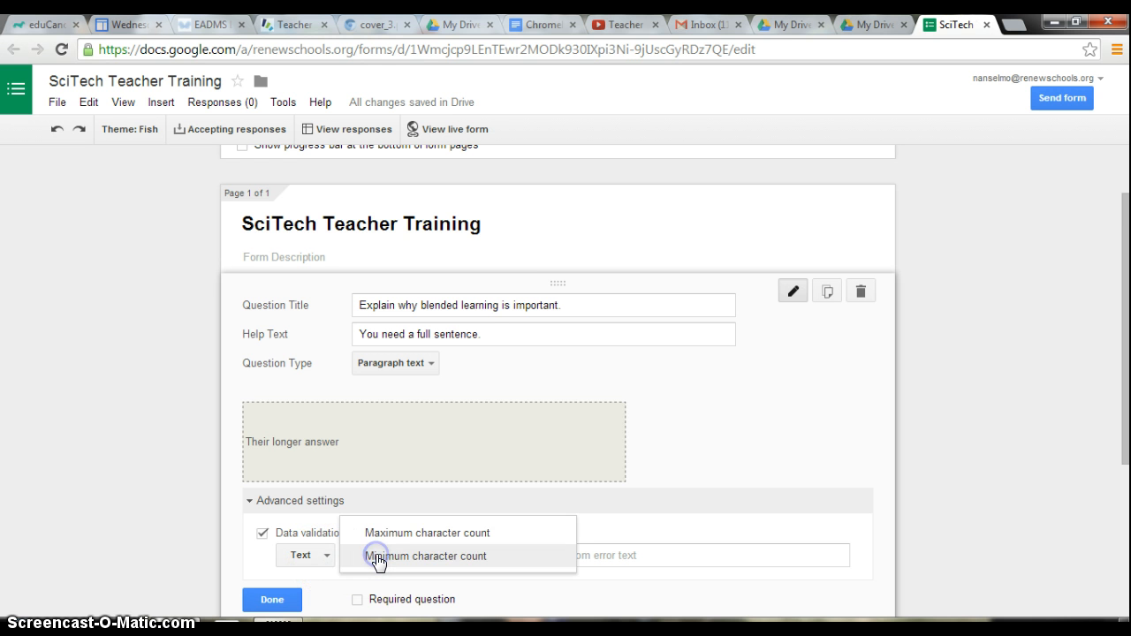
click(327, 525)
click(318, 555)
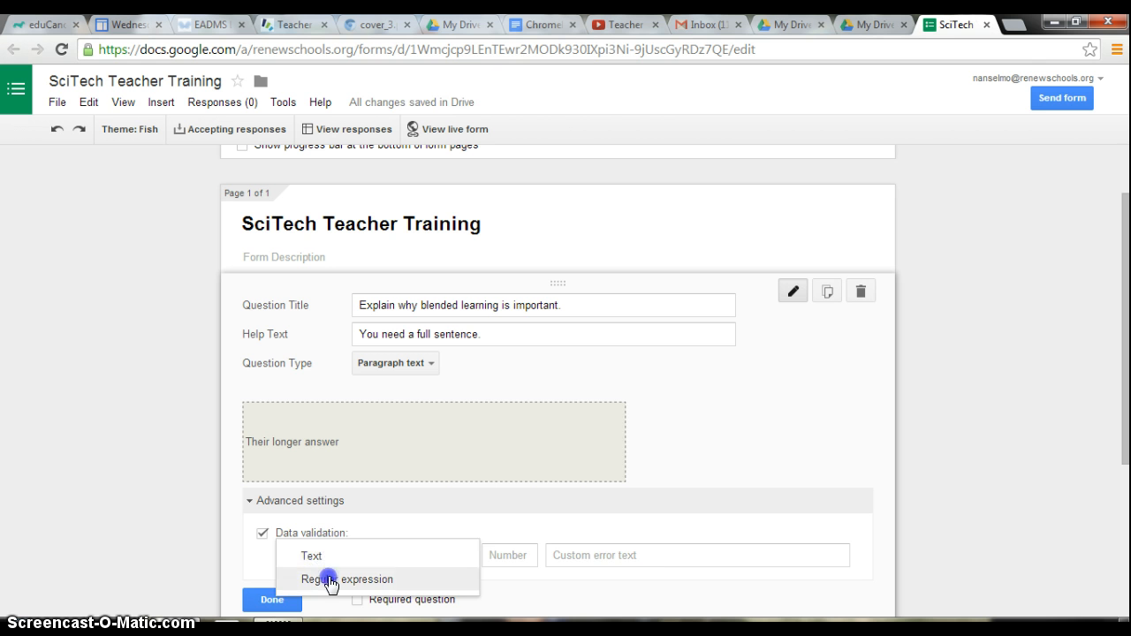
click(328, 578)
click(470, 557)
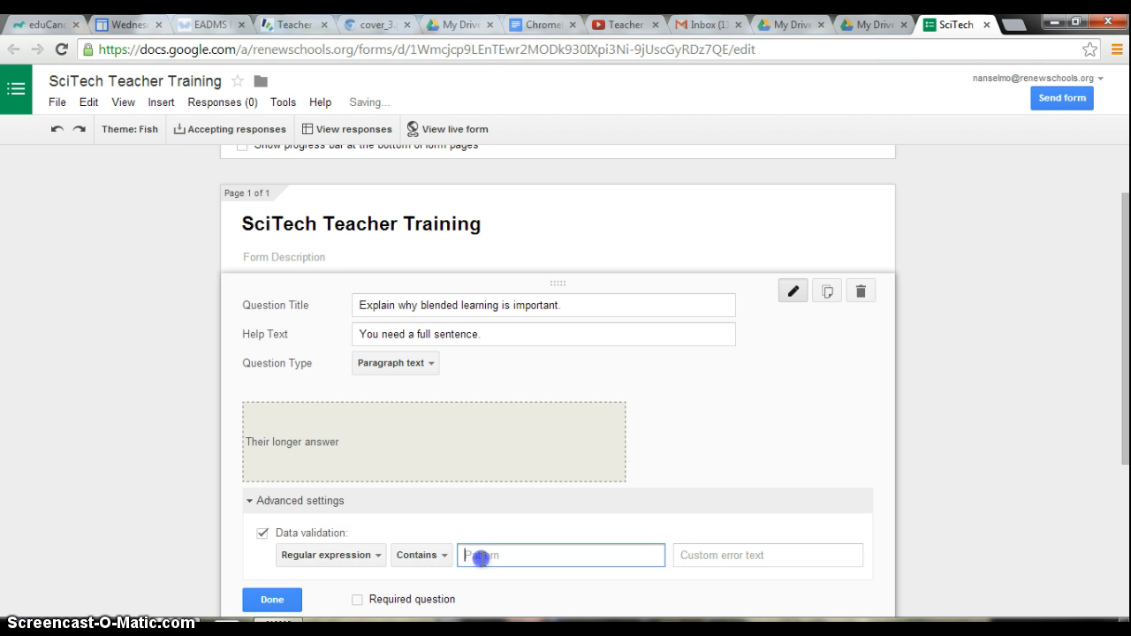
text(because)
click(488, 555)
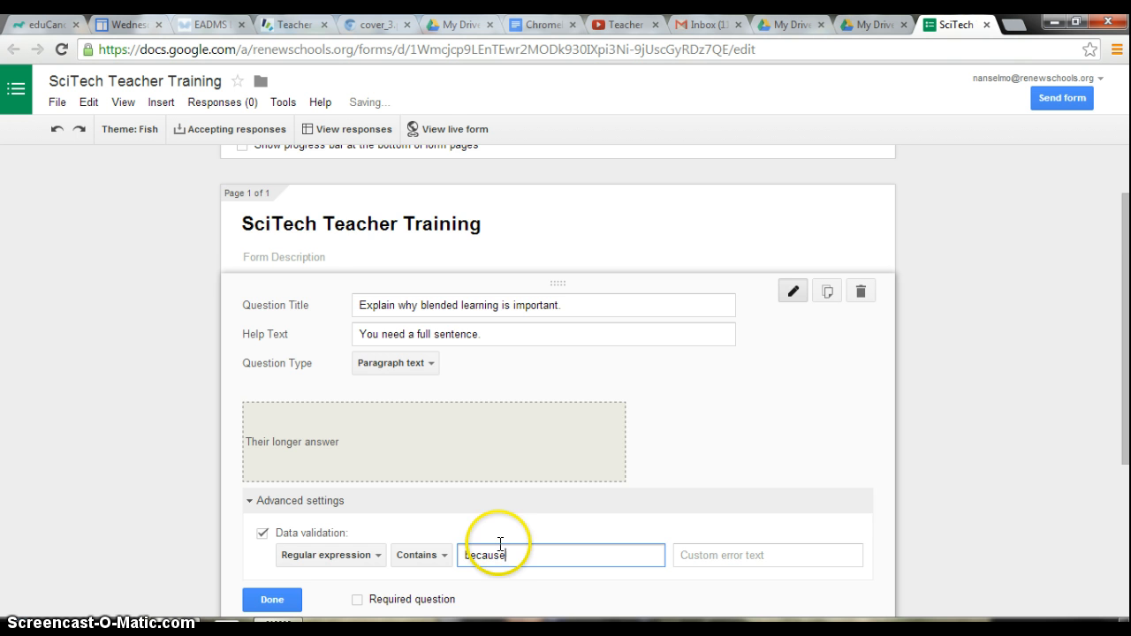
Make the question required and finish editing it.
scroll(497, 545, down, 2)
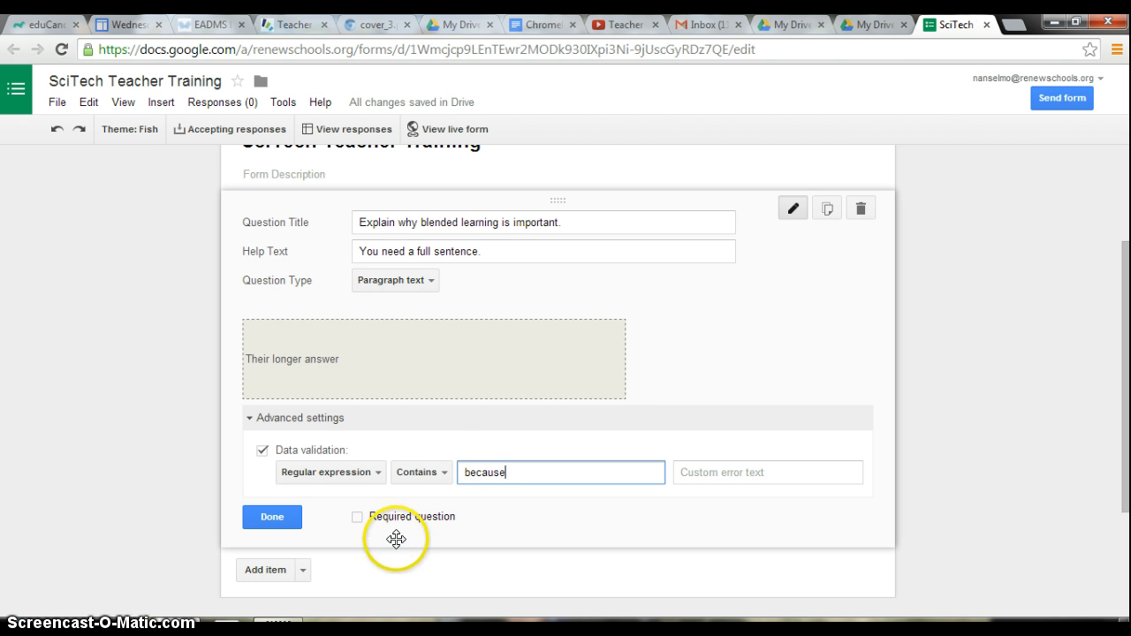
click(358, 518)
click(283, 518)
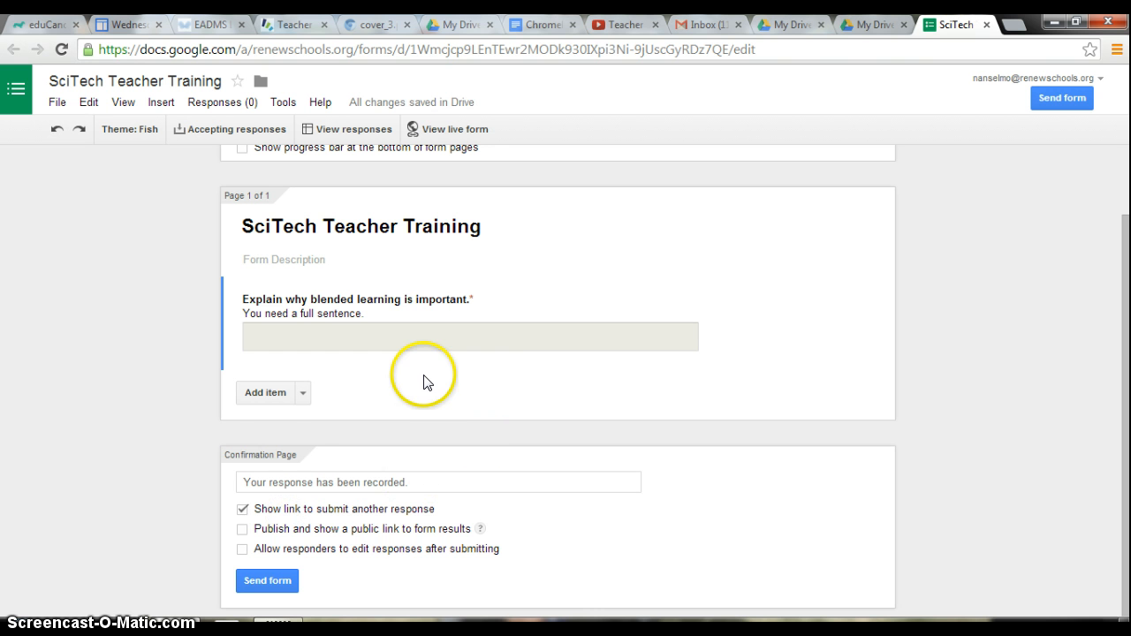
Add a new question titled "How many cohorts are on the Junior Hall?".
click(269, 392)
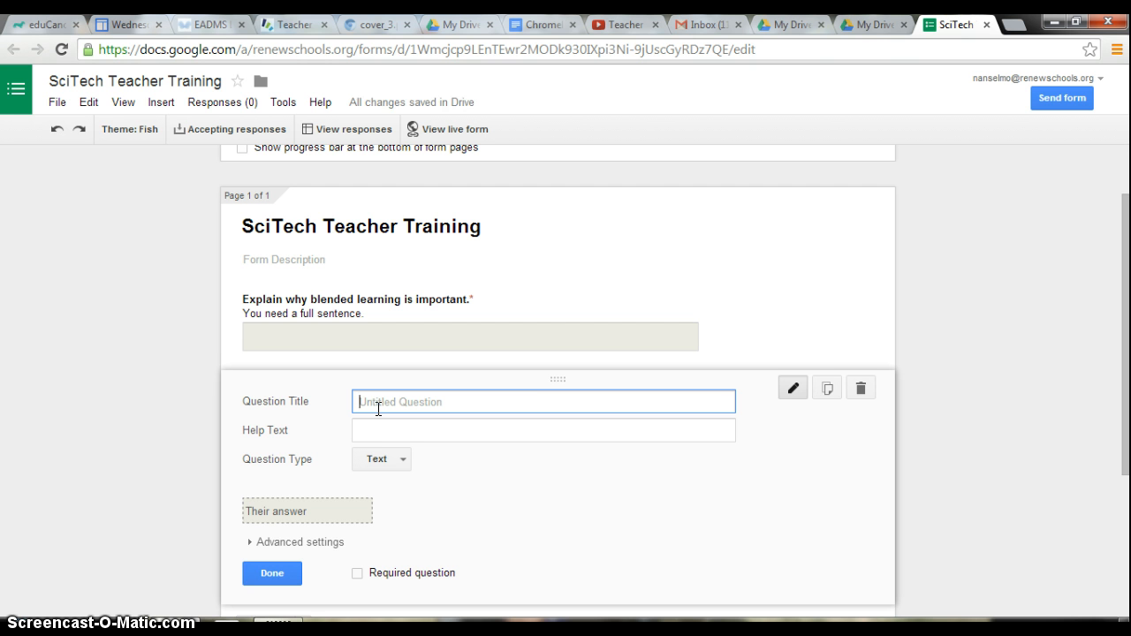
text(How)
text(Hall?)
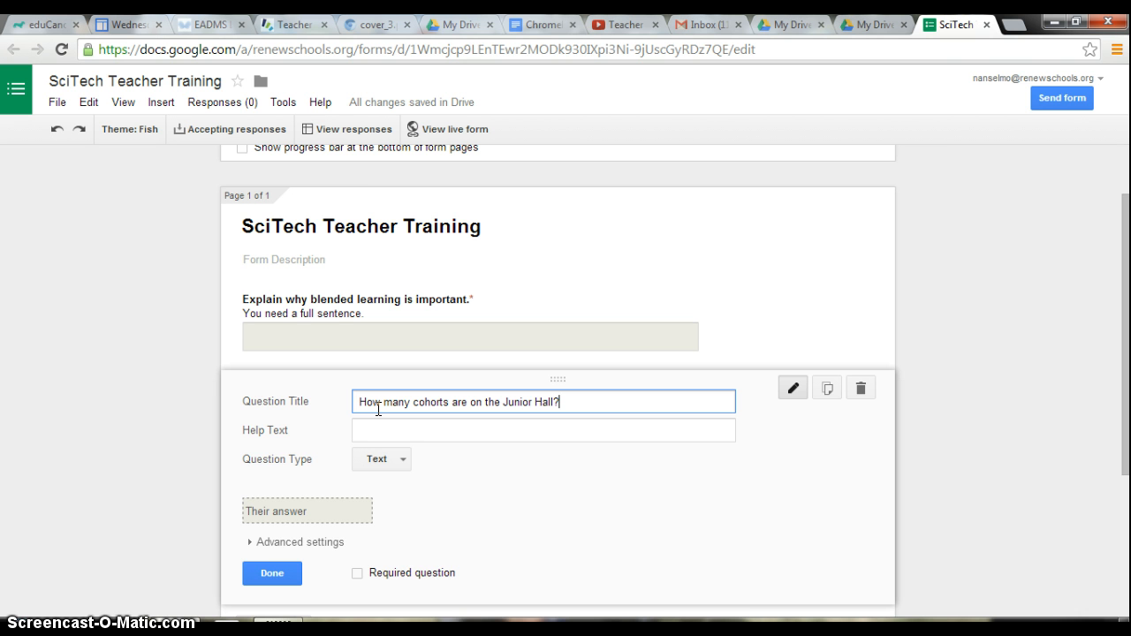
Add the help text "It's the same as last year" and change the question type to Multiple choice.
click(379, 429)
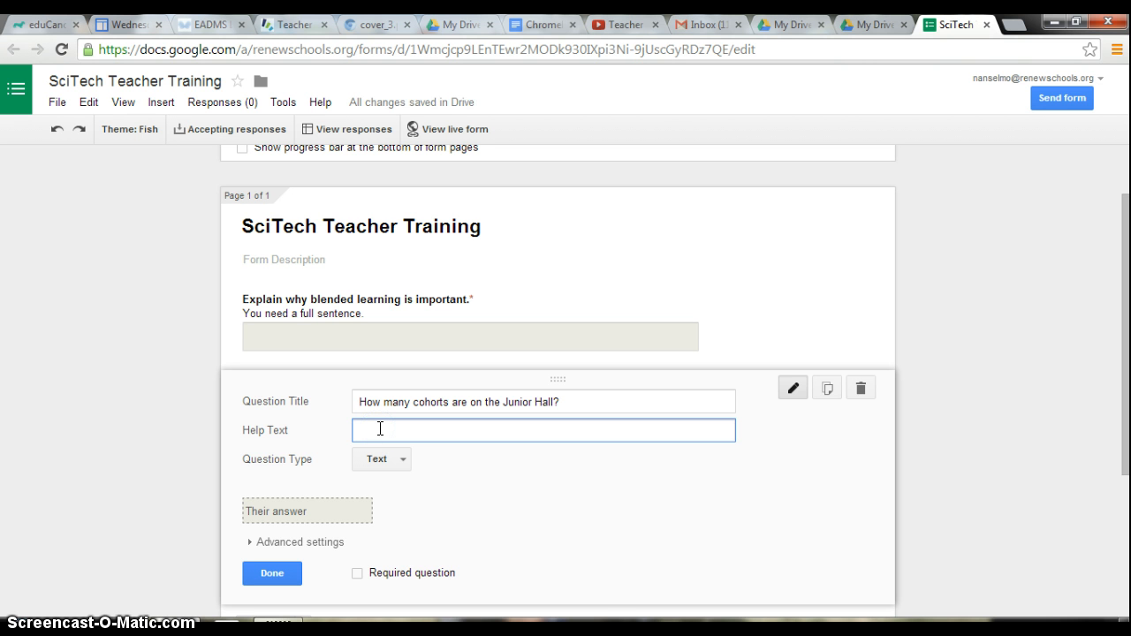
text(It's the same as last year)
click(381, 459)
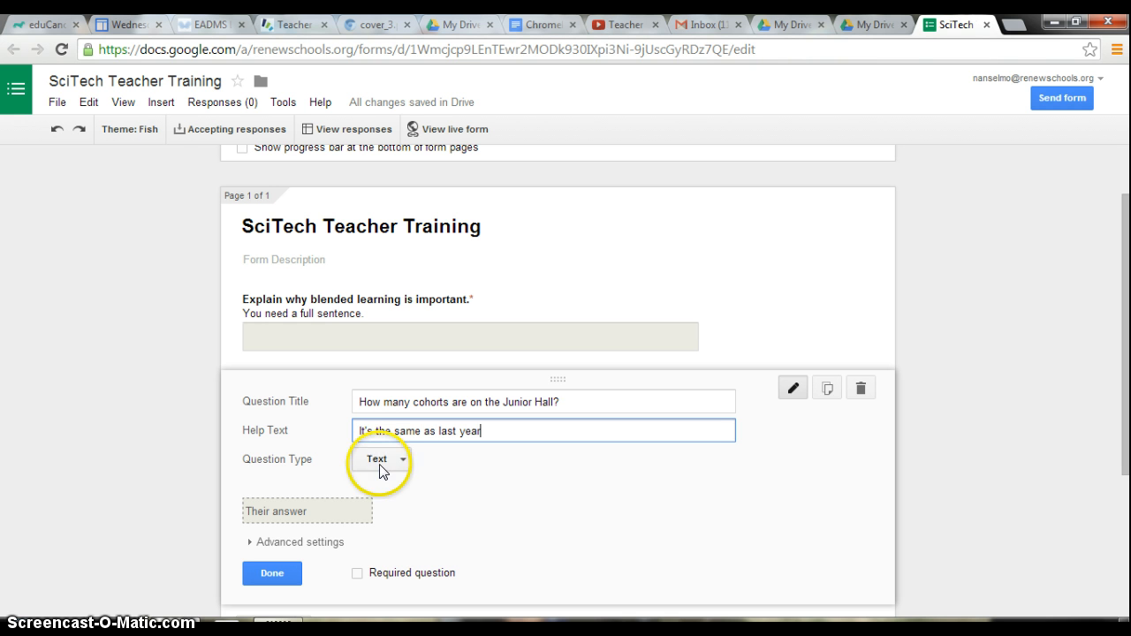
click(381, 457)
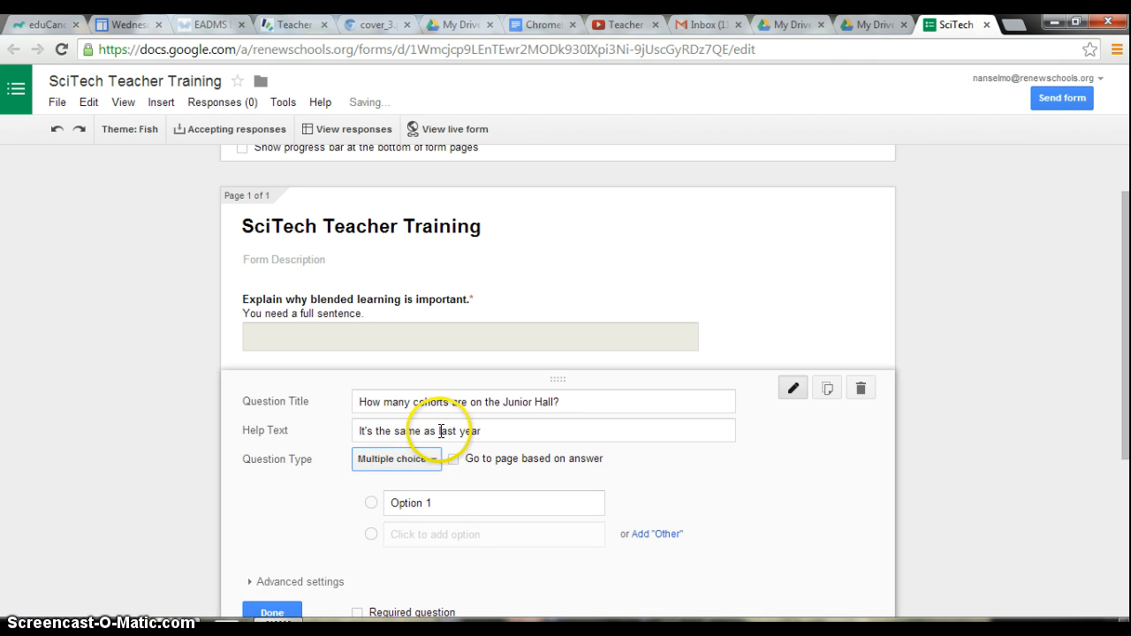
Enter the answer options 3, 2 and 1.
click(452, 497)
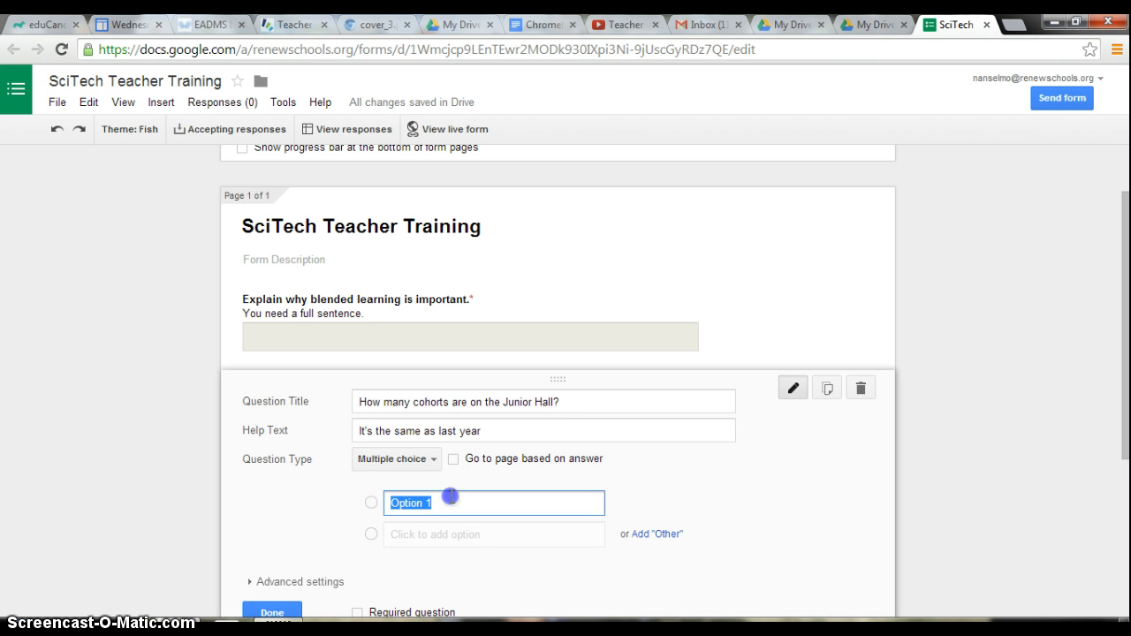
text(3)
click(423, 535)
text(2)
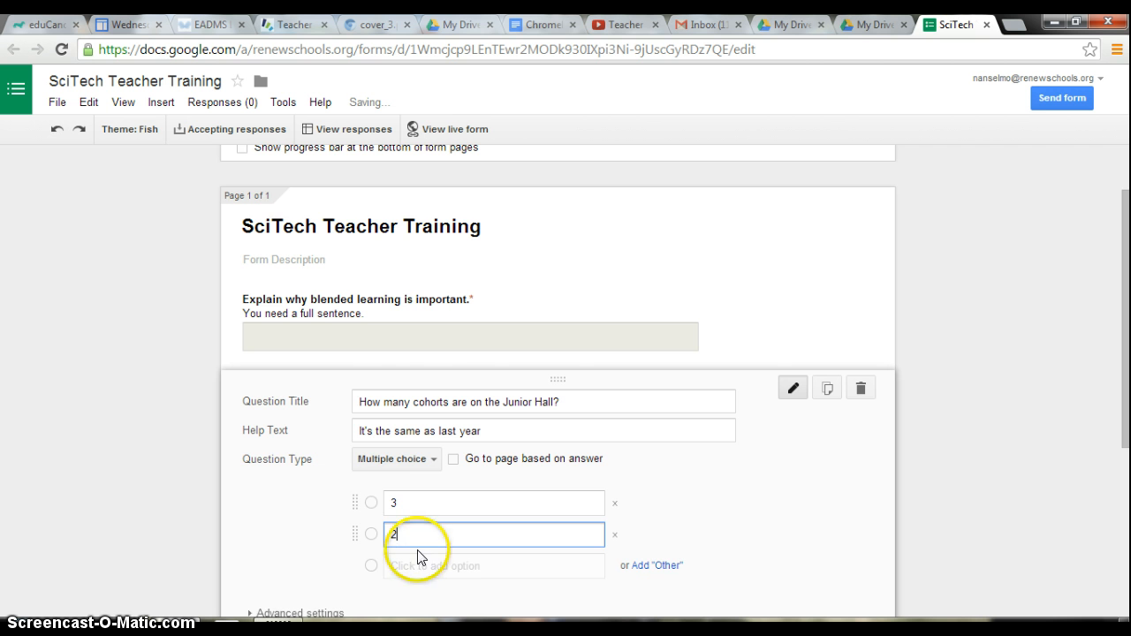
click(416, 566)
text(1)
Finish editing the cohorts question.
scroll(451, 525, down, 1)
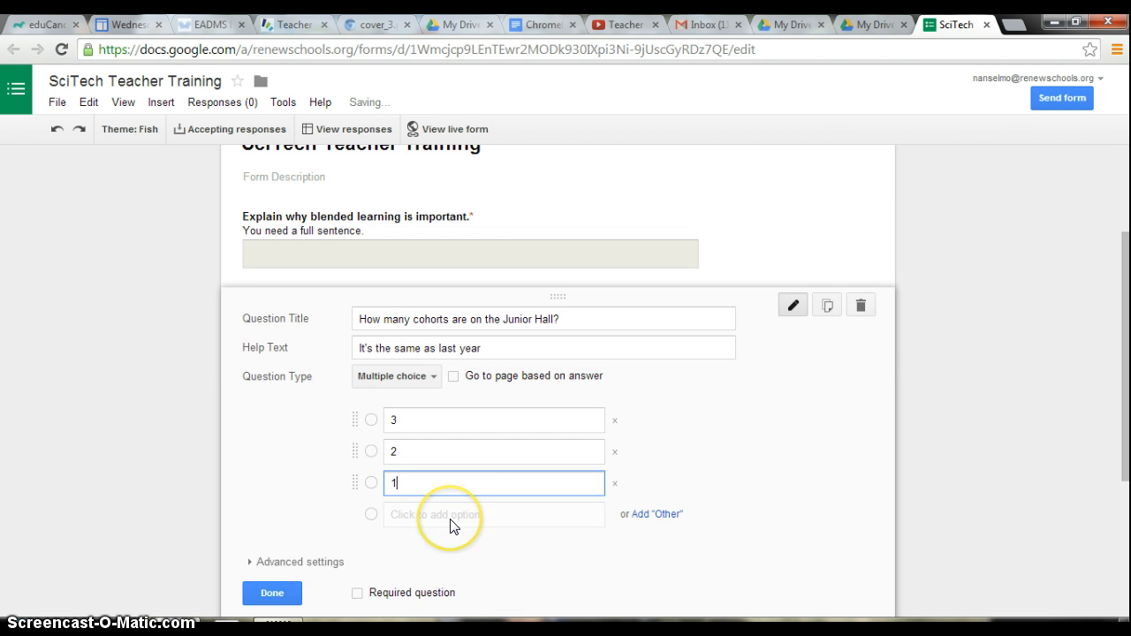
click(372, 423)
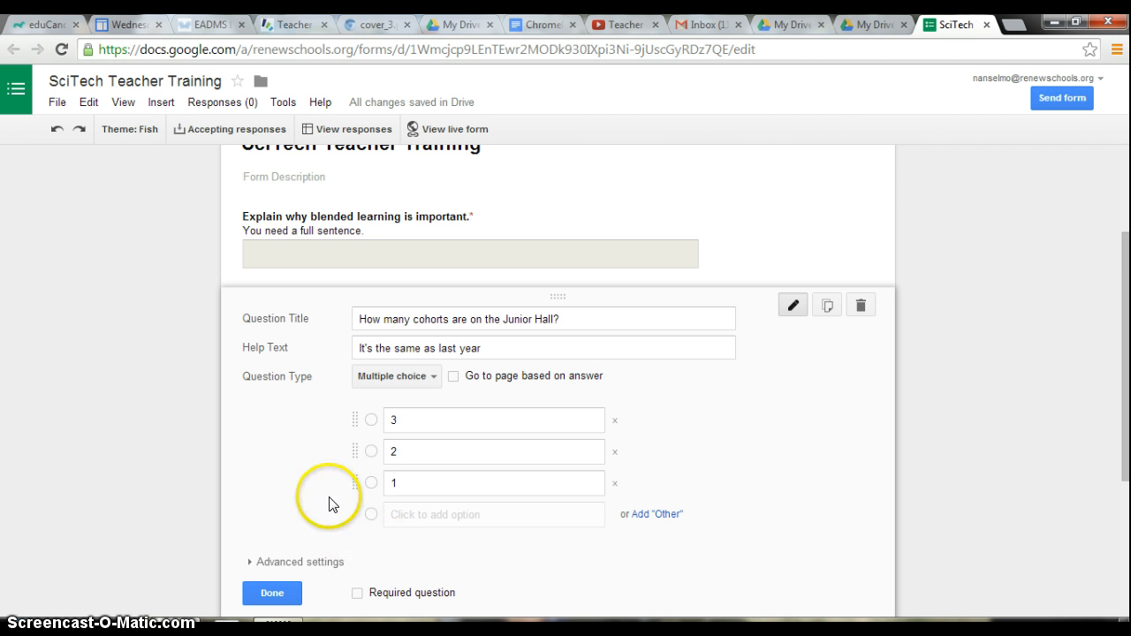
click(373, 456)
click(330, 469)
scroll(334, 470, down, 1)
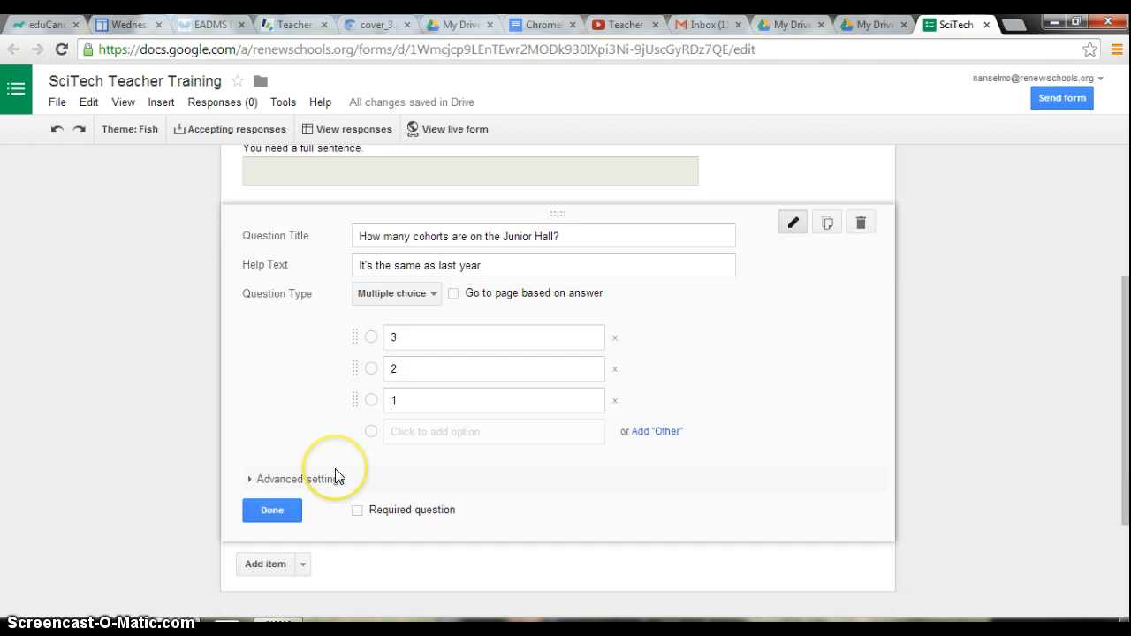
click(279, 511)
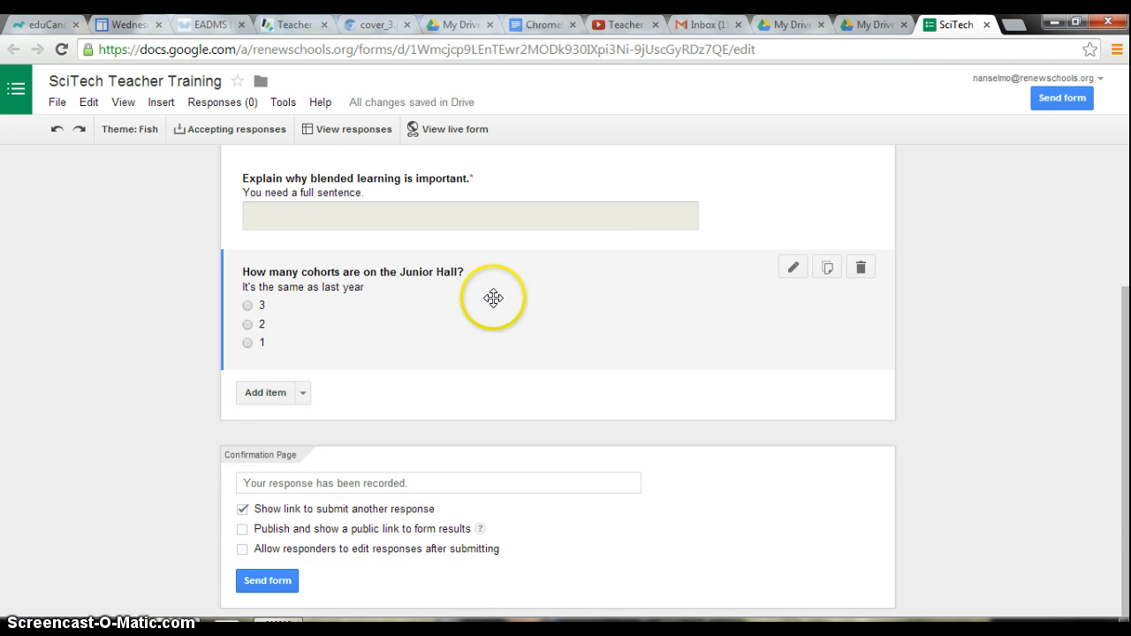
click(791, 269)
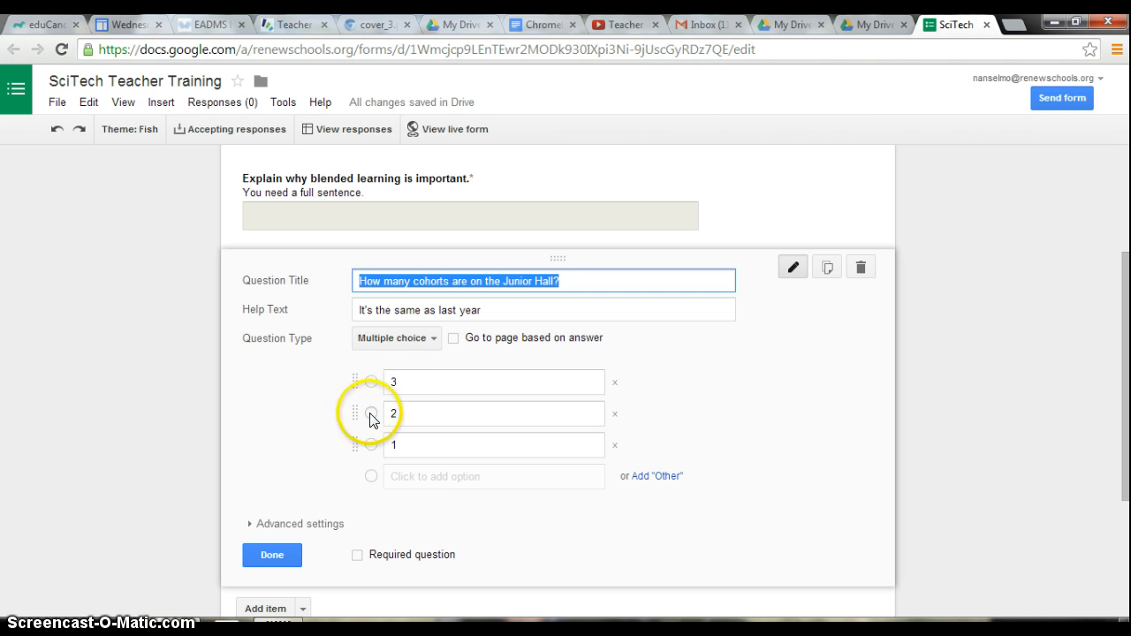
click(370, 414)
click(279, 557)
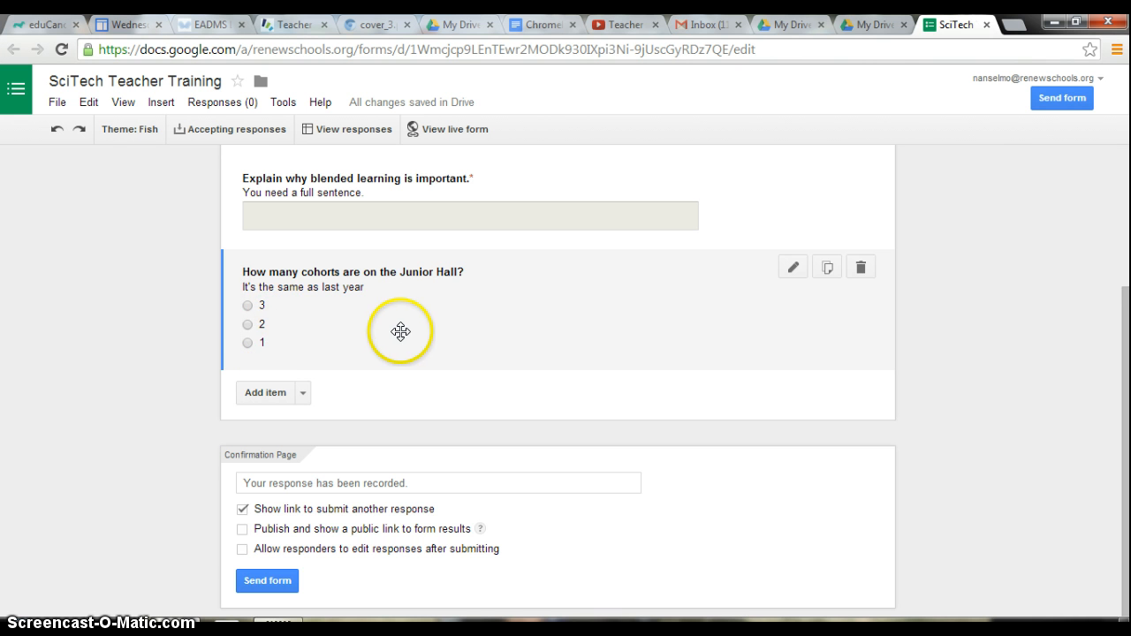
In the form settings, turn on automatic collection of respondents' Renew Schools usernames and the progress bar, keeping the login requirement.
scroll(400, 324, up, 3)
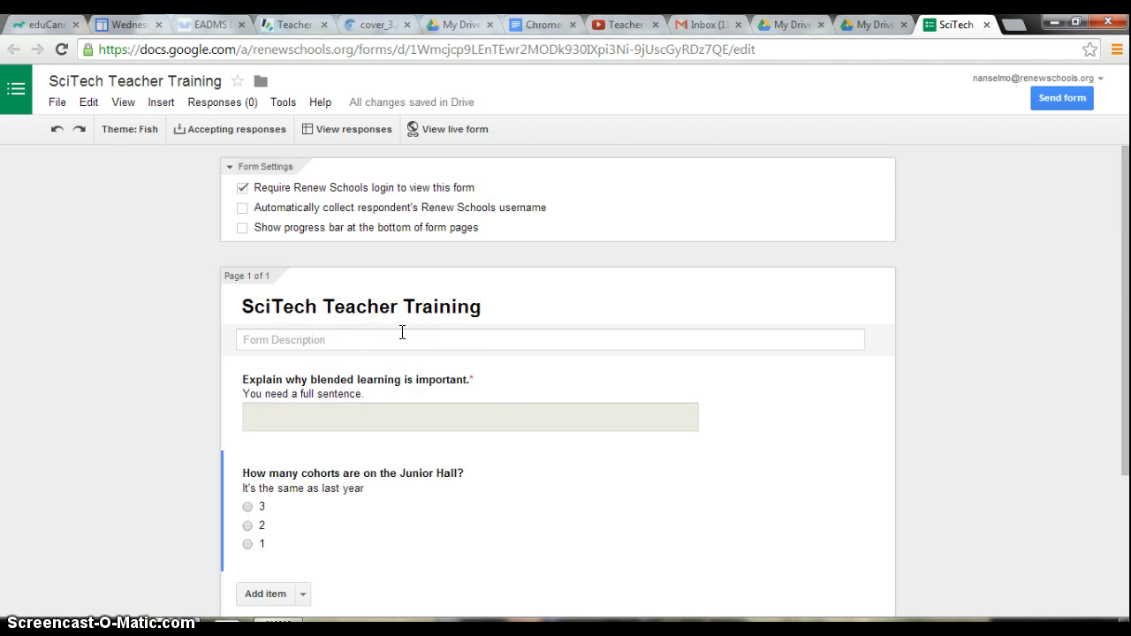
click(244, 211)
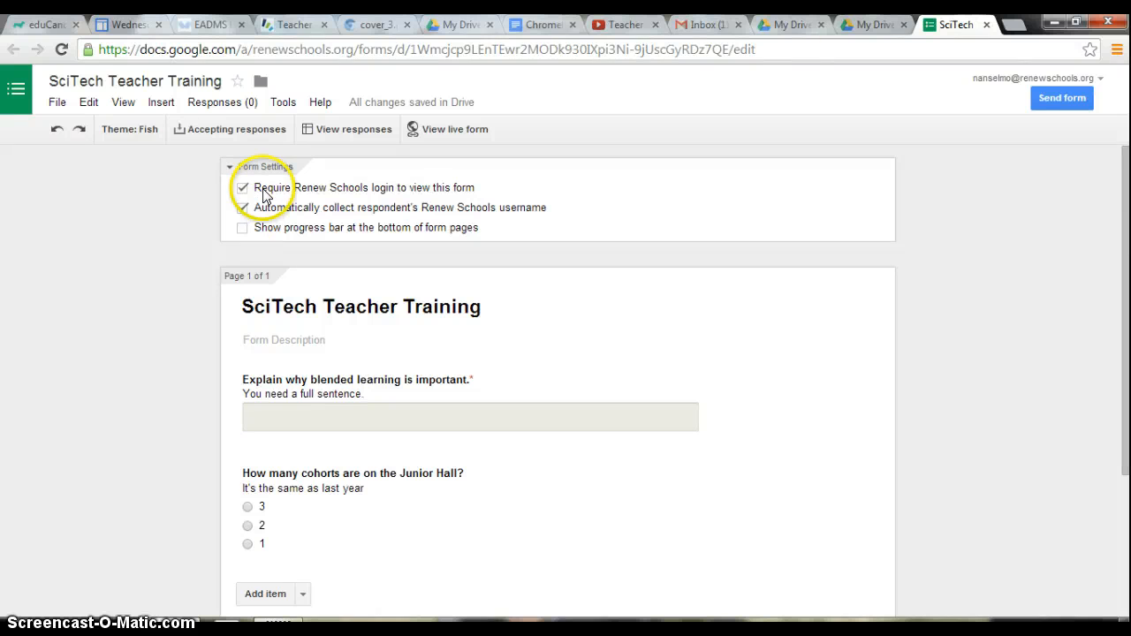
click(242, 188)
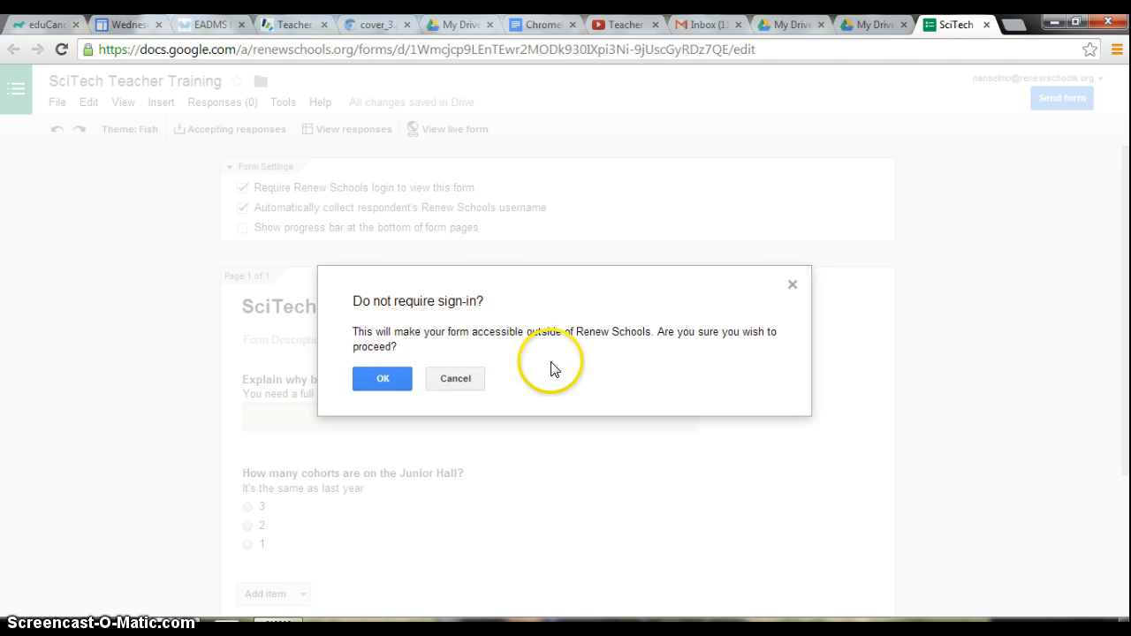
click(795, 288)
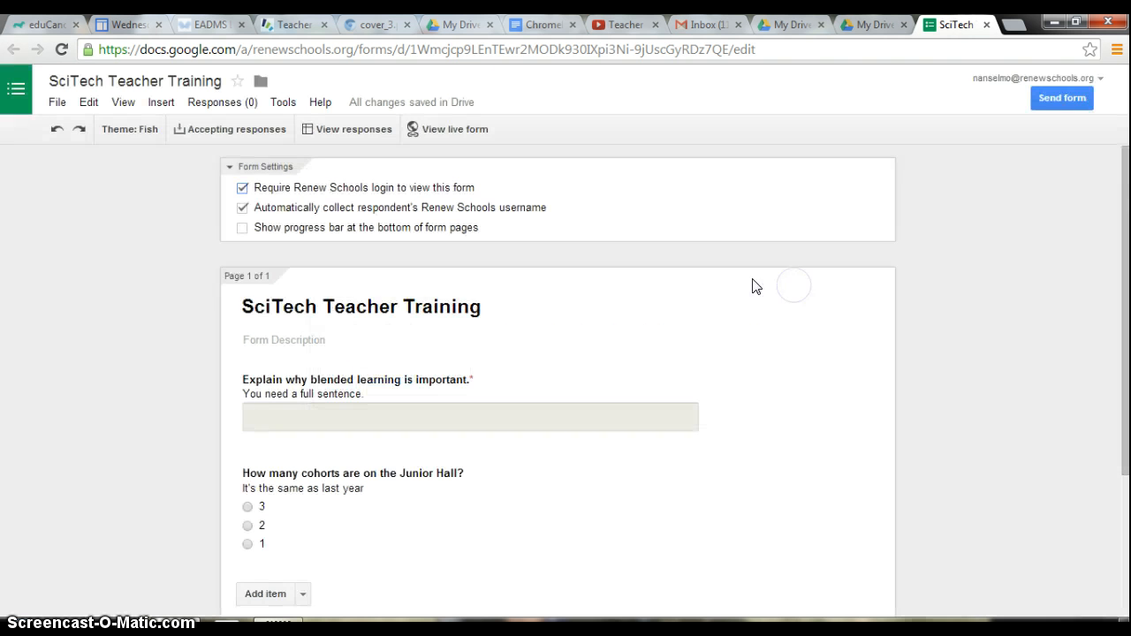
click(243, 230)
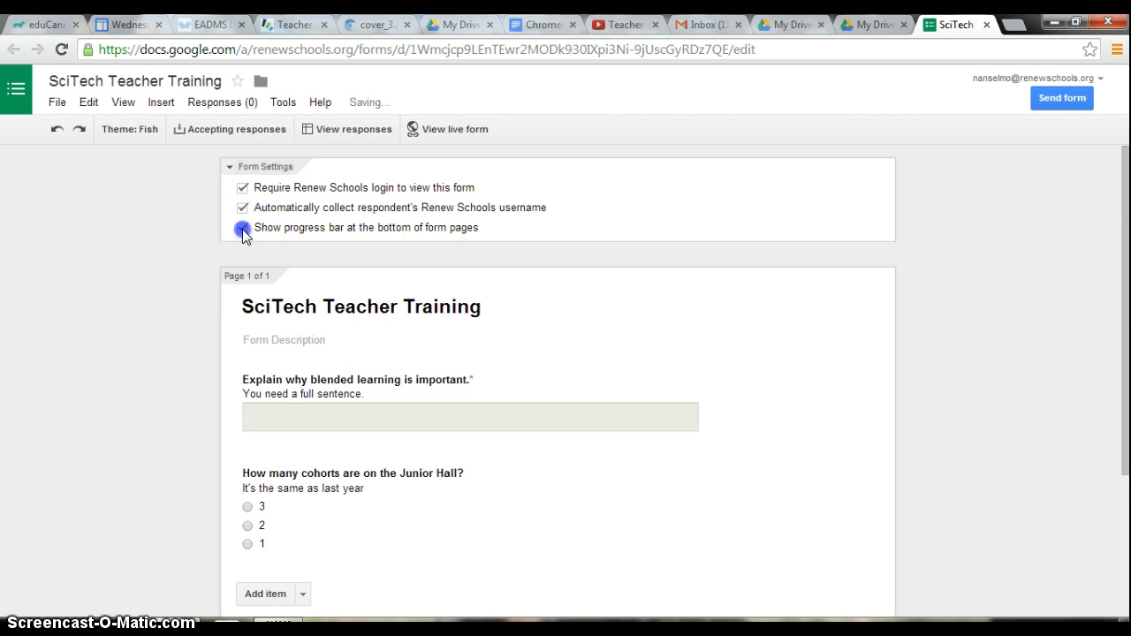
Set the confirmation message to "Your response has been recorded. Close this tab and return to your playlist." and disable the submit-another-response link.
scroll(275, 248, down, 1)
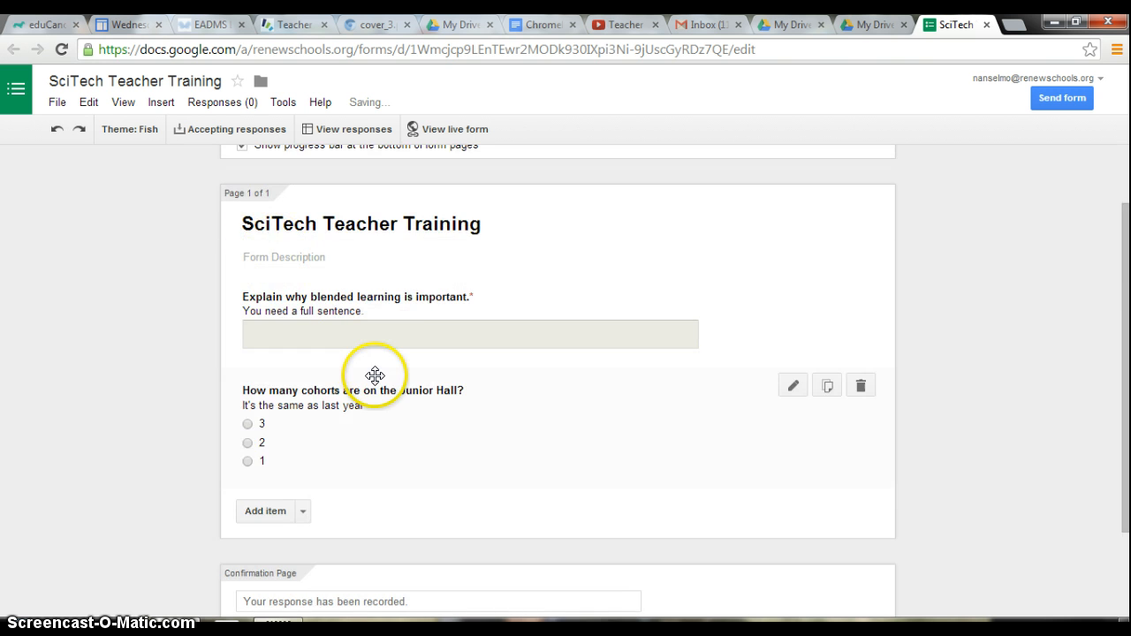
scroll(376, 376, down, 2)
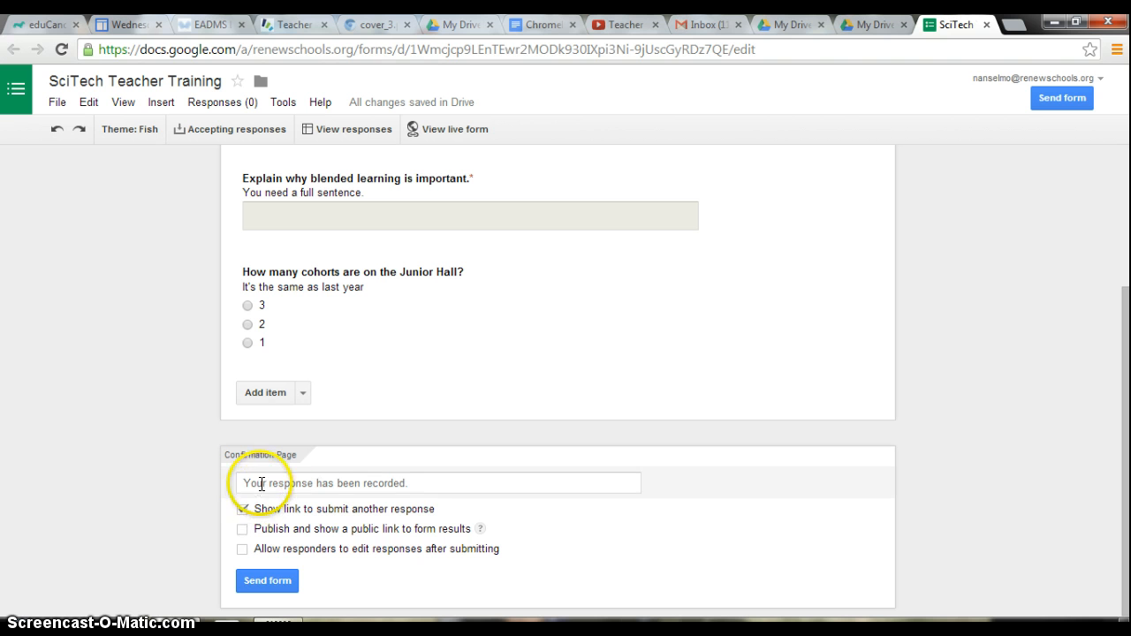
click(440, 479)
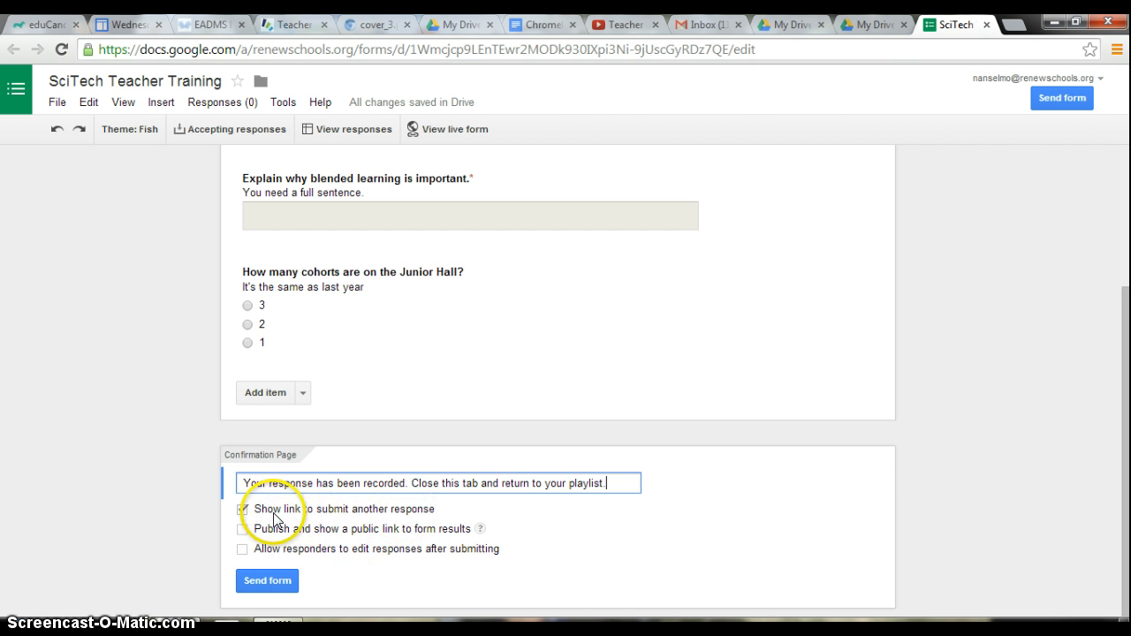
click(242, 510)
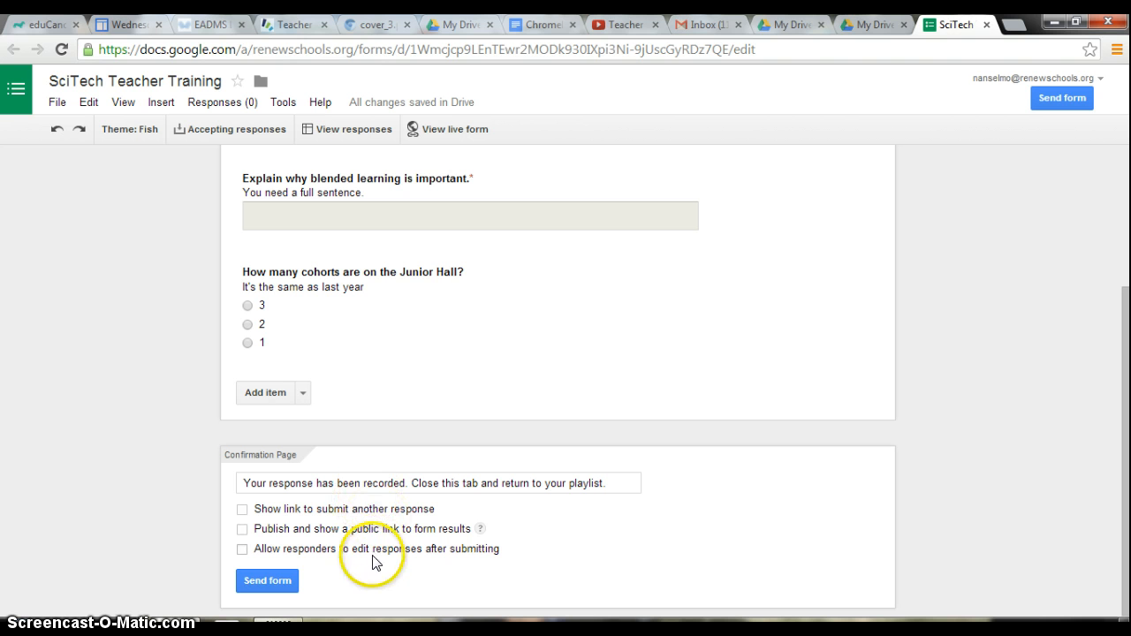
Open the send-form dialog, select the form's shareable link, and close the dialog.
click(268, 581)
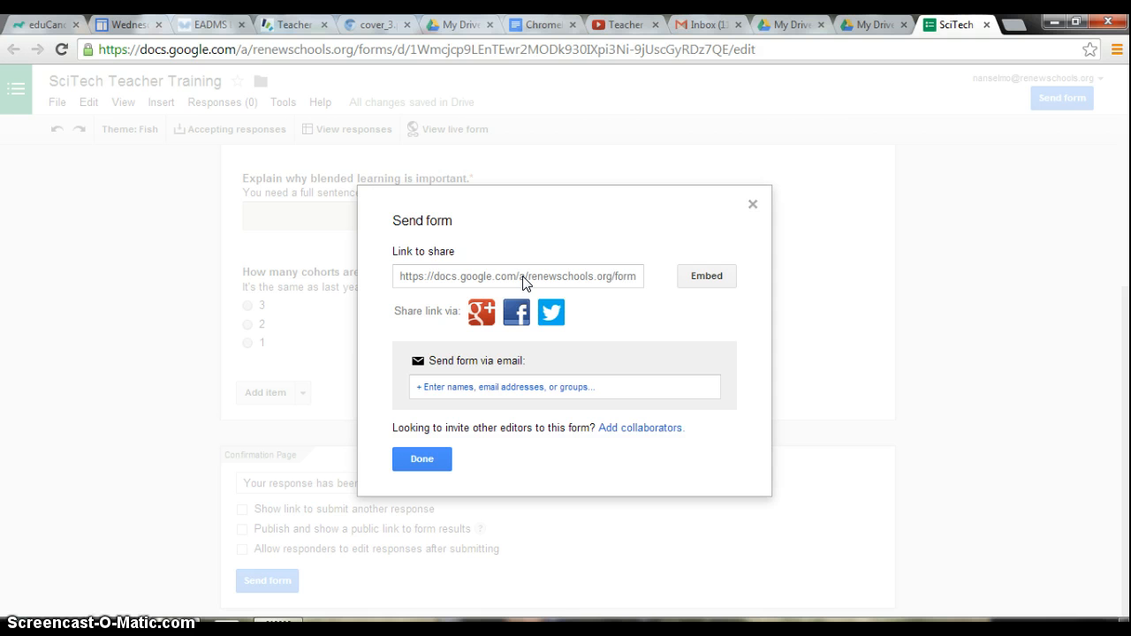
click(524, 281)
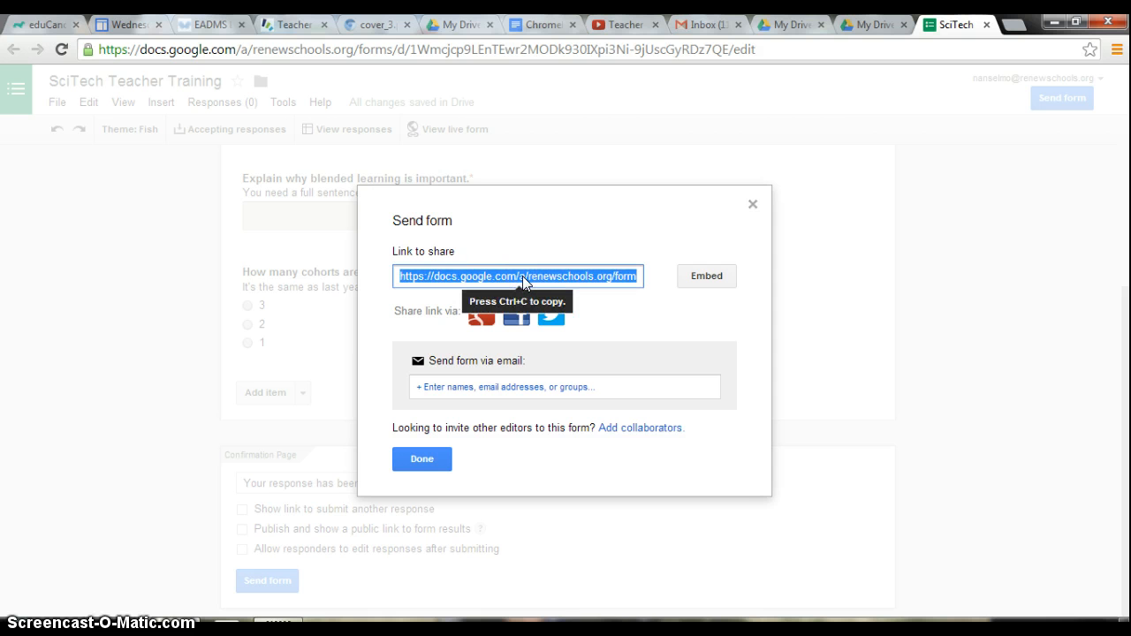
click(527, 241)
click(433, 458)
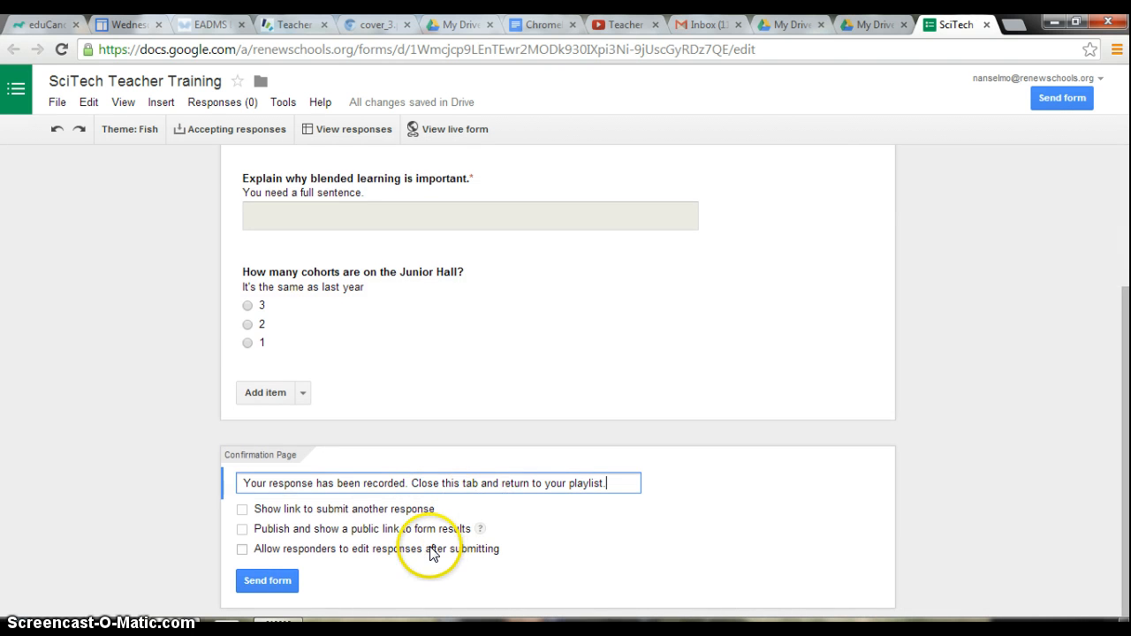
Preview the live form, then switch to the My Drive tab.
scroll(432, 554, up, 3)
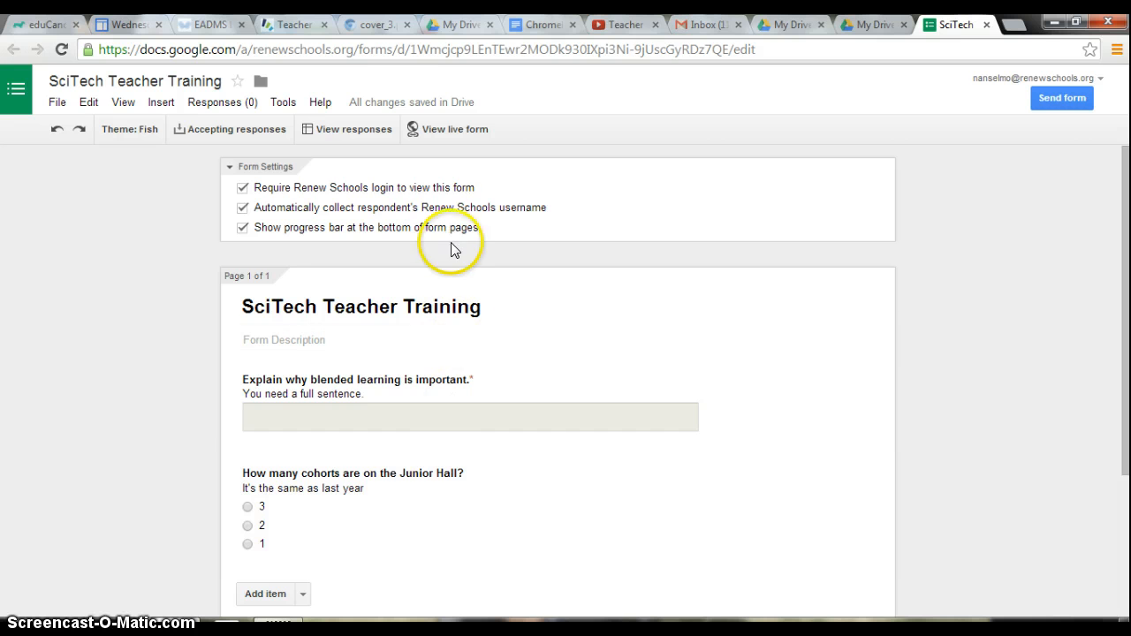
click(445, 133)
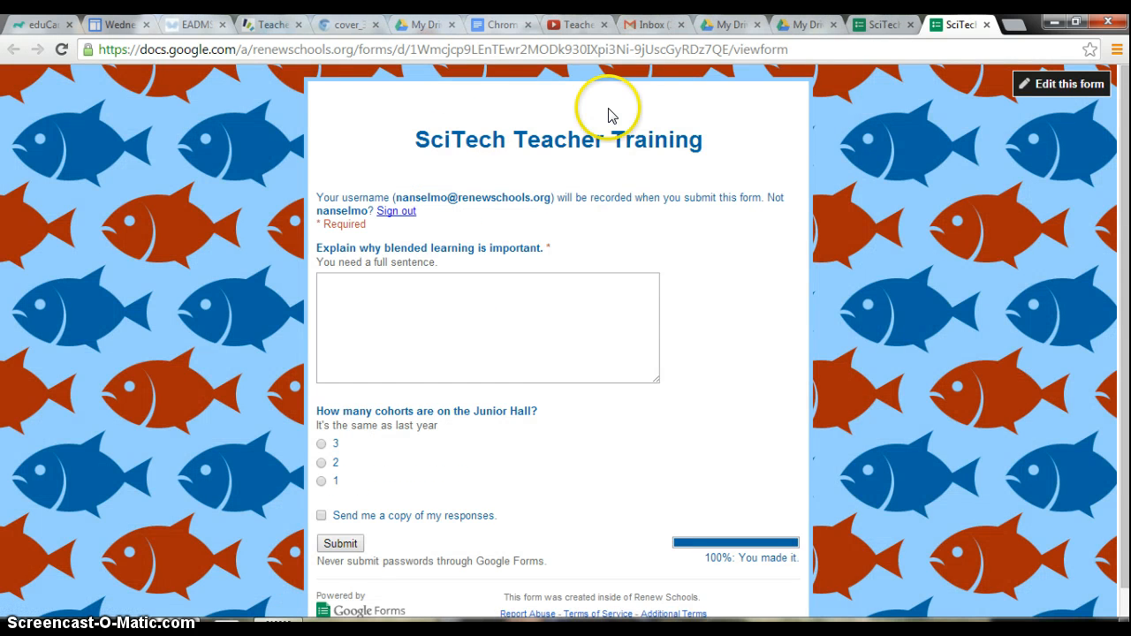
scroll(579, 444, down, 1)
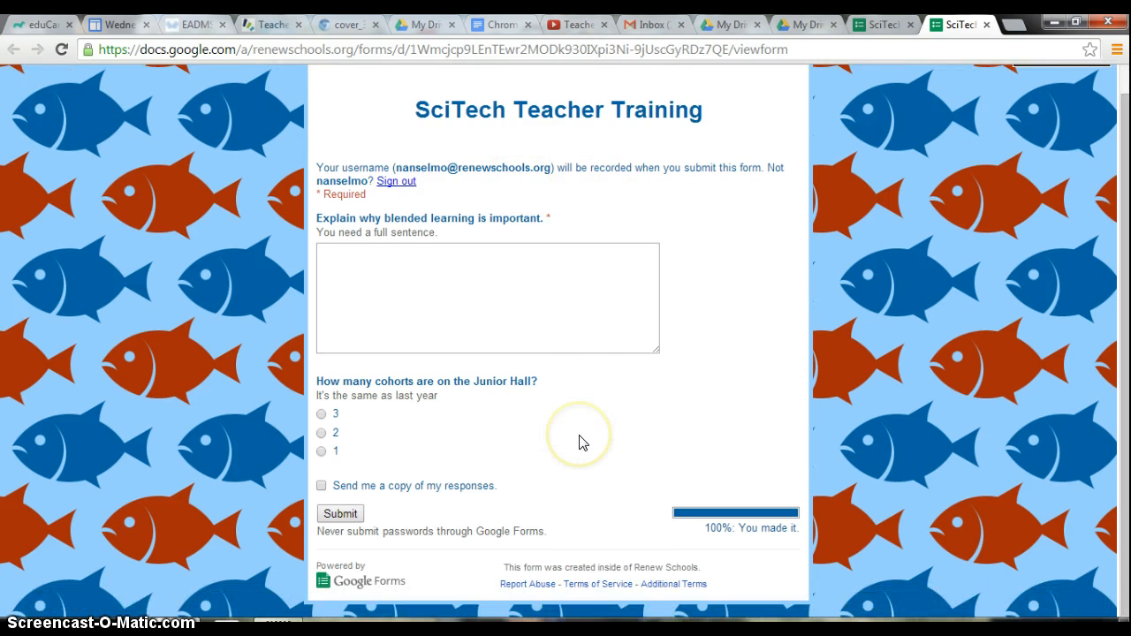
scroll(583, 398, up, 1)
click(806, 26)
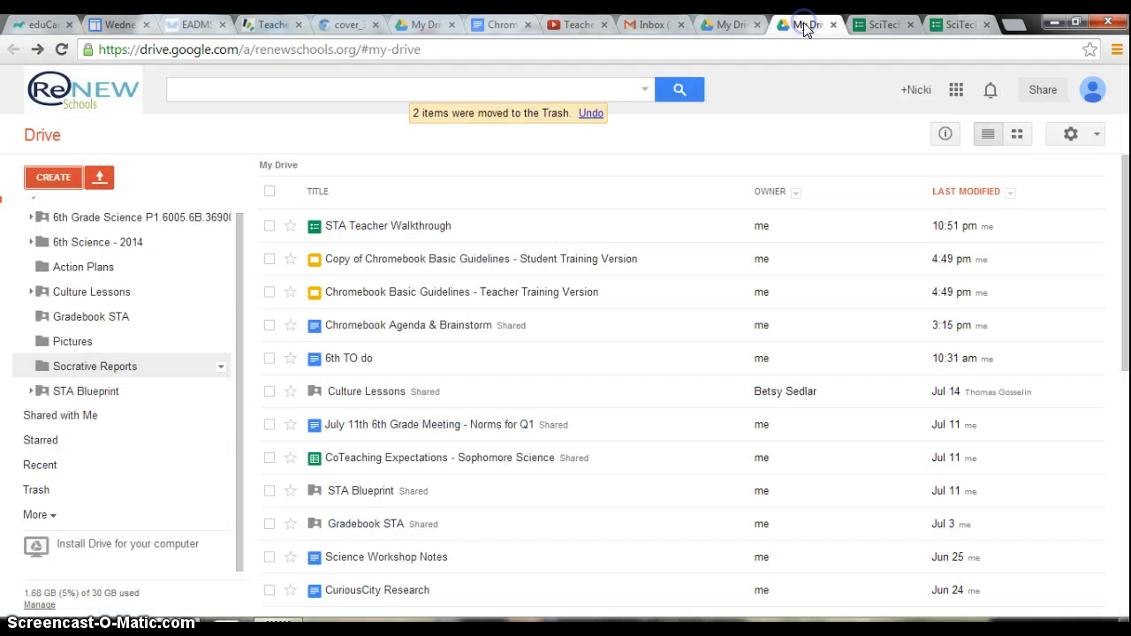